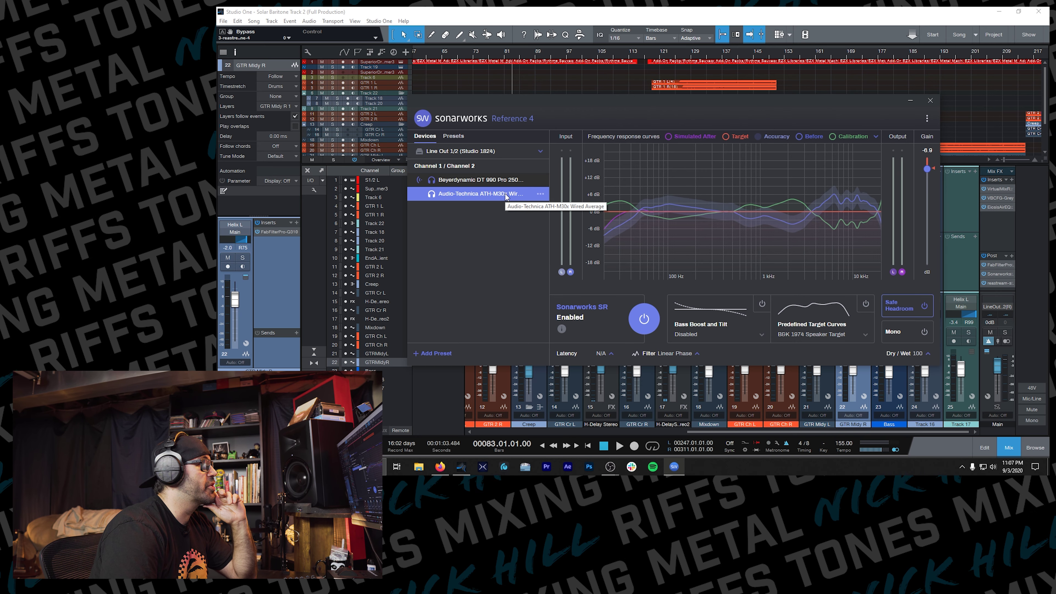
Uncheck Target in the curves legend, leaving Simulated After, Before and Calibration on the graph.
{"action": "left_click", "coordinate": [875, 136]}
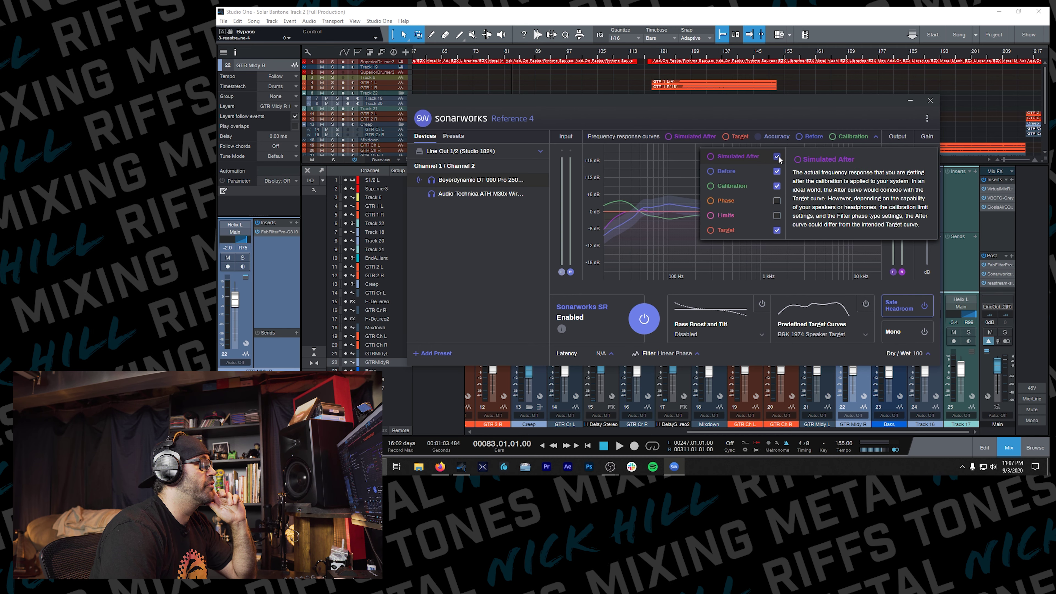
{"action": "left_click", "coordinate": [776, 230]}
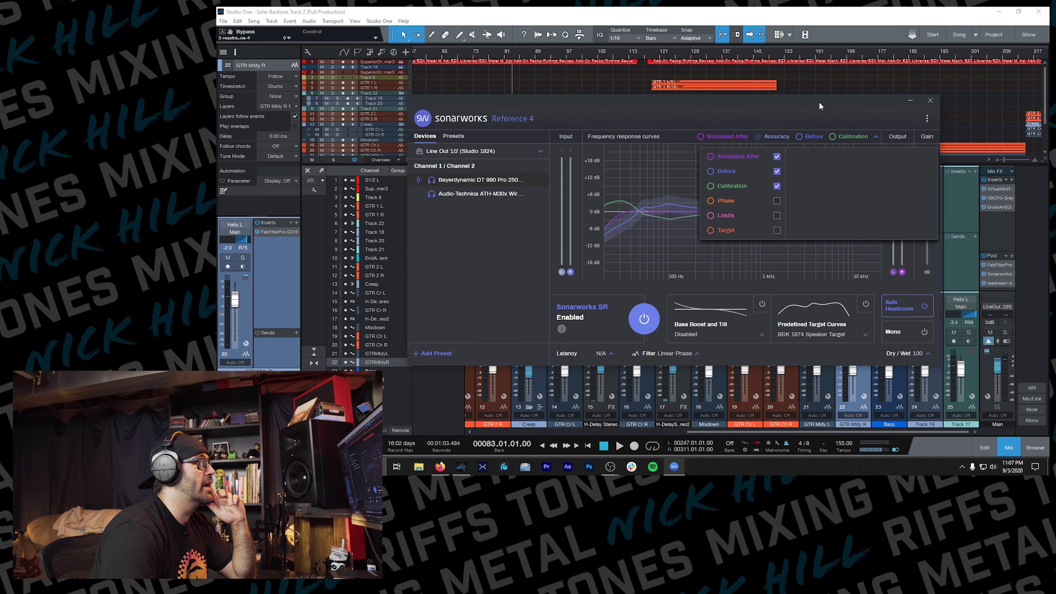
Preview the Audio-Technica ATH-M30x calibration, then return to the Beyerdynamic DT 990 Pro profile.
{"action": "left_click", "coordinate": [832, 118]}
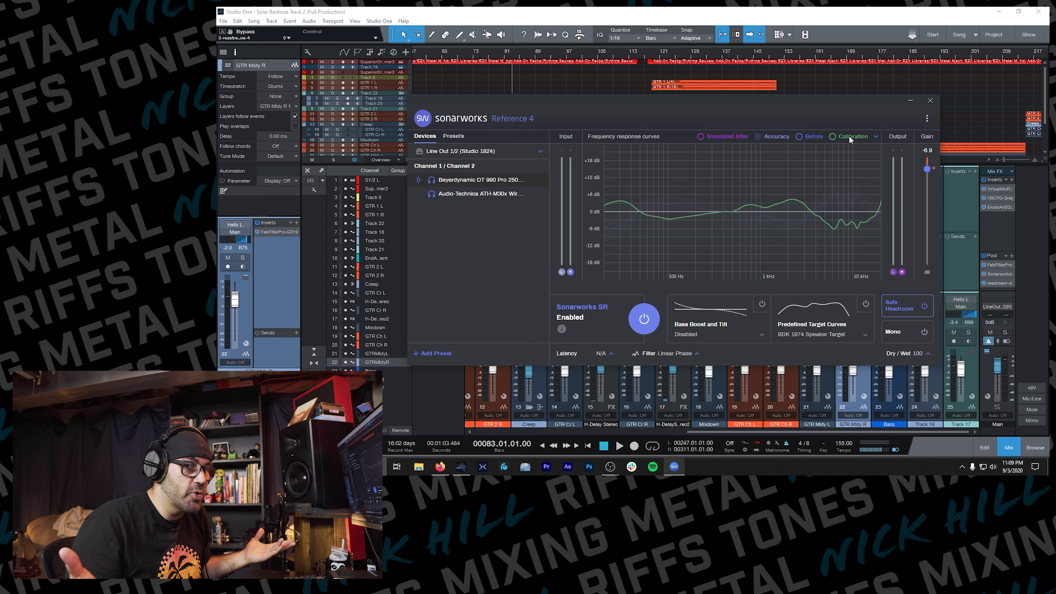
{"action": "left_click", "coordinate": [472, 198]}
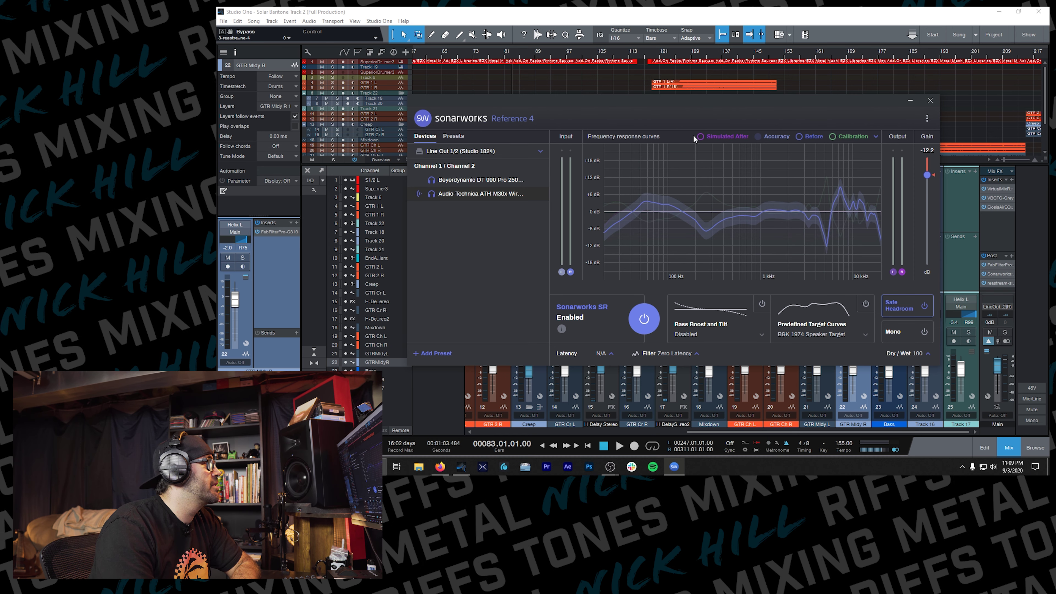
{"action": "left_click", "coordinate": [511, 180]}
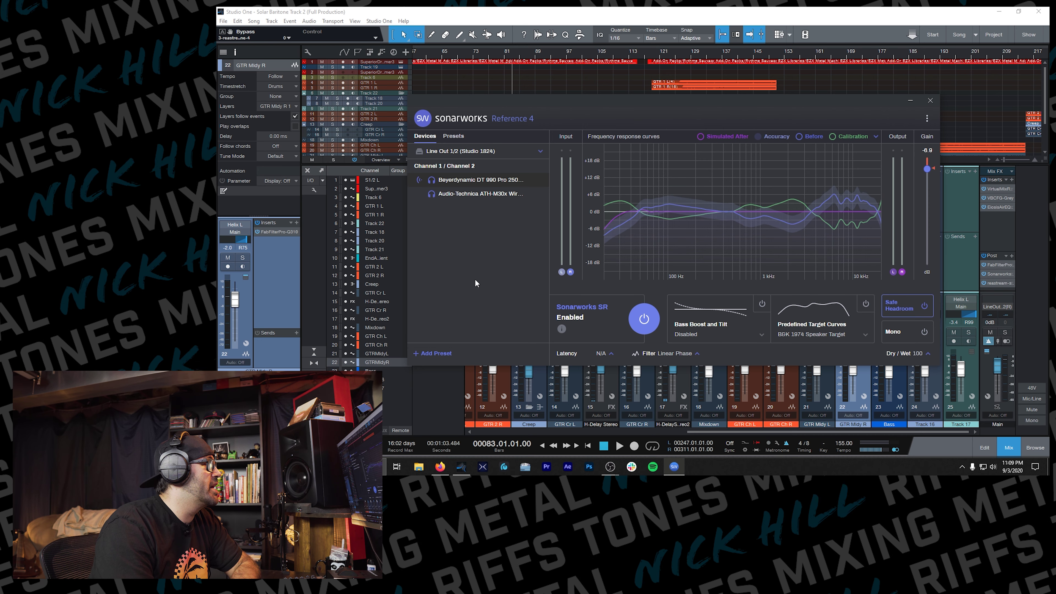
{"action": "left_click", "coordinate": [697, 353]}
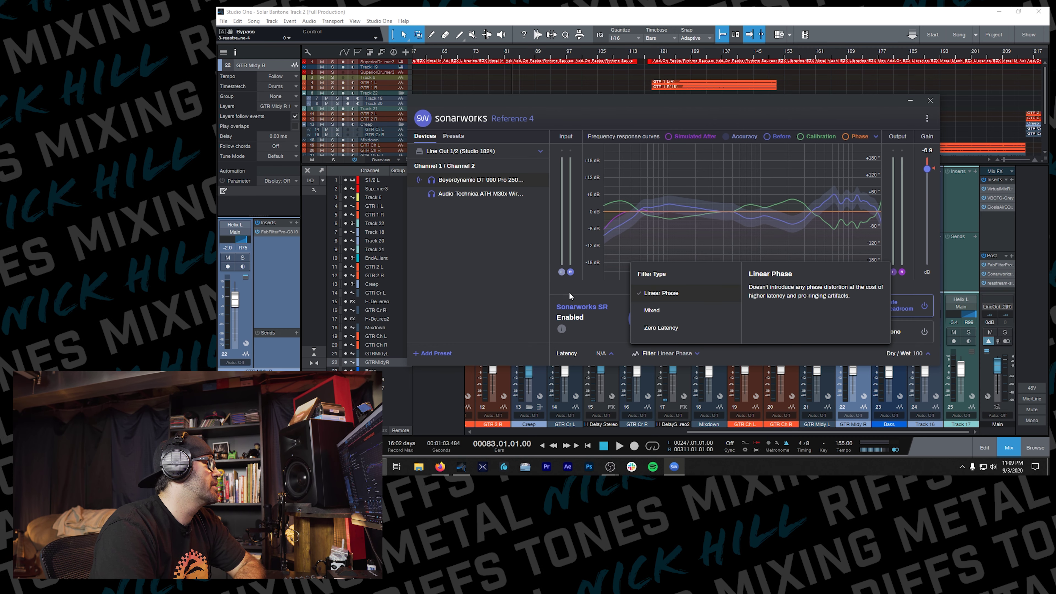
{"action": "left_click", "coordinate": [535, 295]}
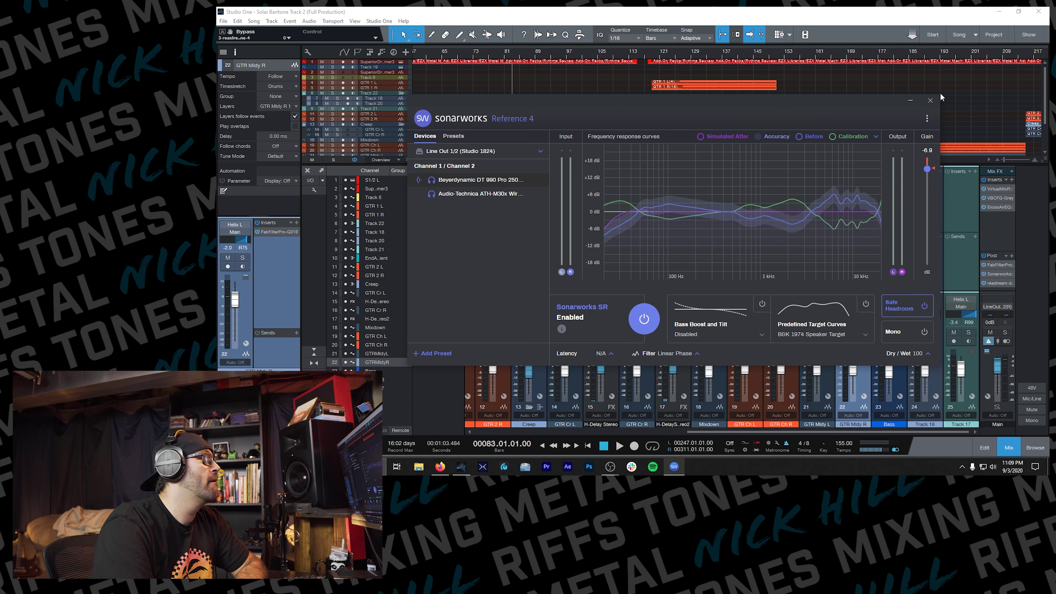
{"action": "left_click", "coordinate": [930, 100]}
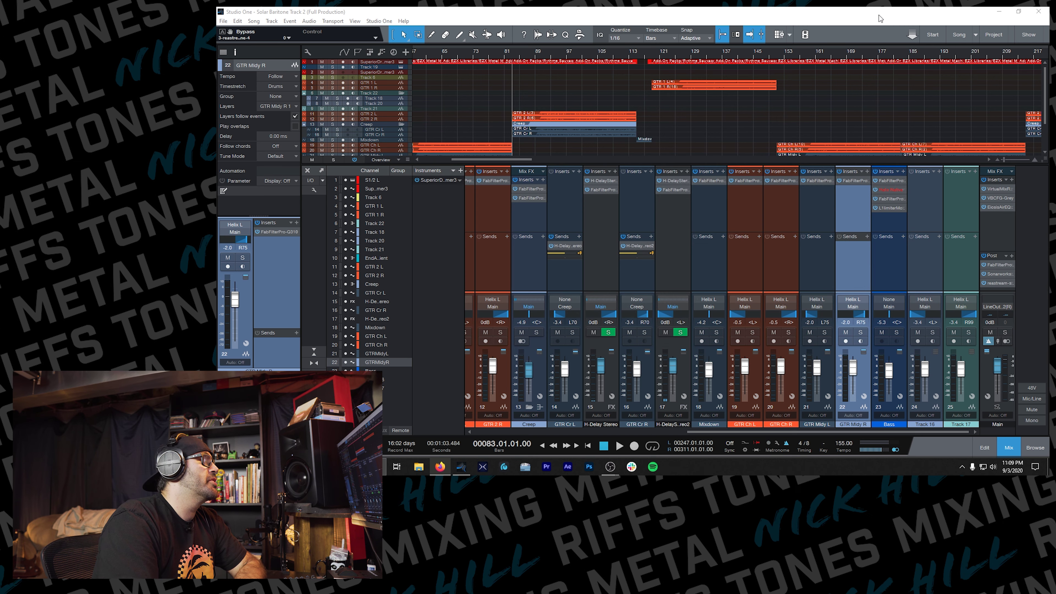
Show the Sonarworks Reference 4 plugin from the Main channel's post-fader inserts and reposition its window.
{"action": "left_click", "coordinate": [998, 265]}
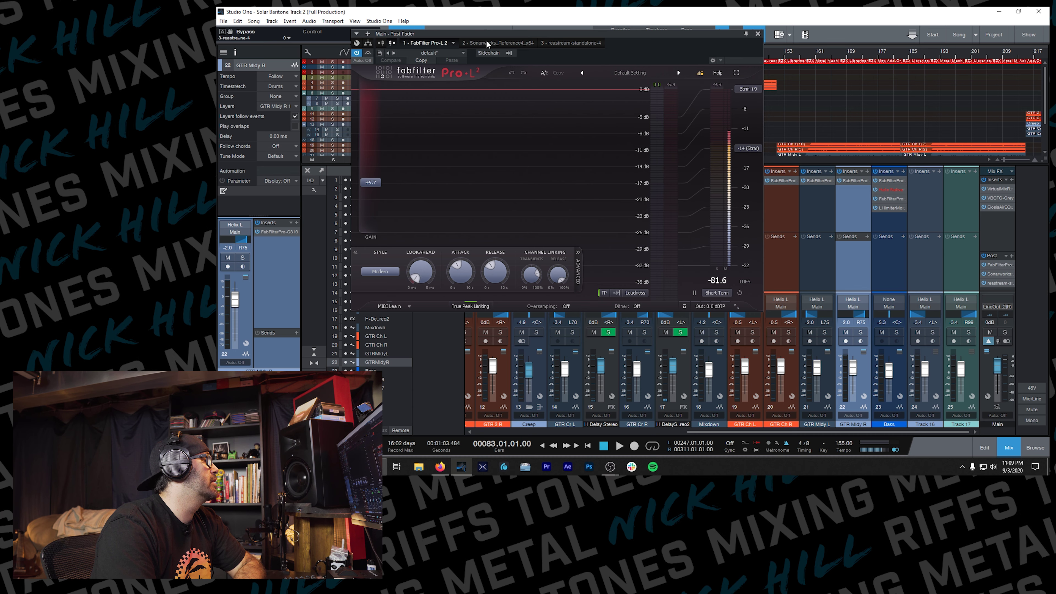
{"action": "left_click", "coordinate": [489, 40]}
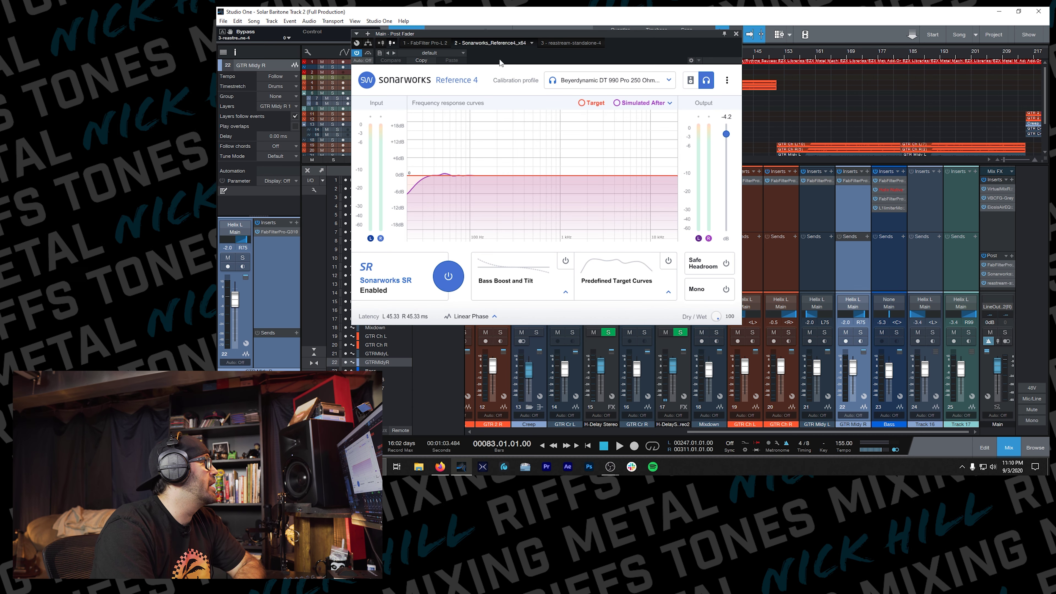
{"action": "left_click_drag", "start_coordinate": [613, 32], "coordinate": [703, 52]}
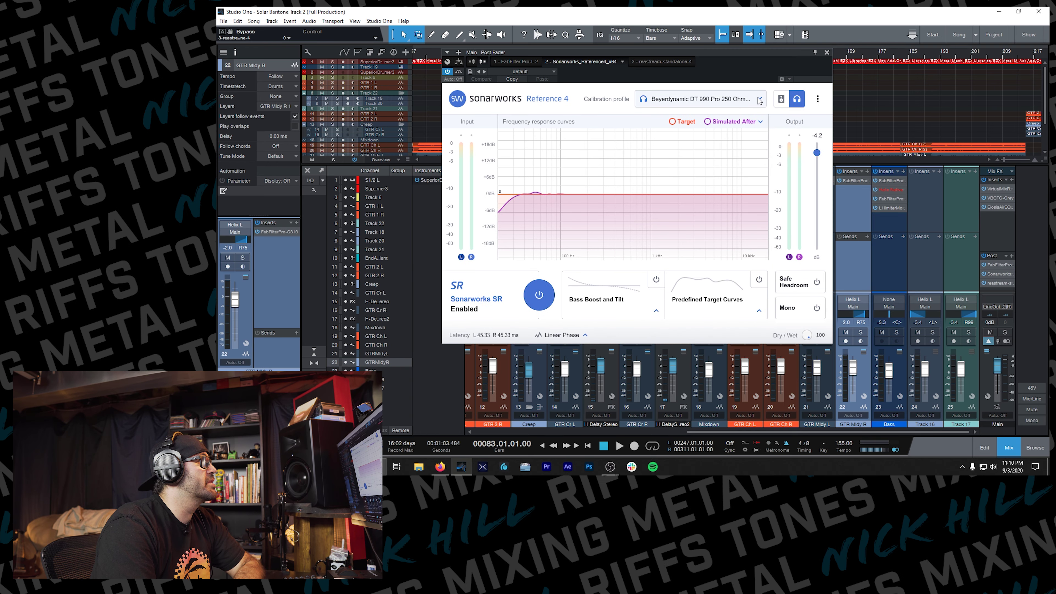
{"action": "left_click", "coordinate": [758, 101]}
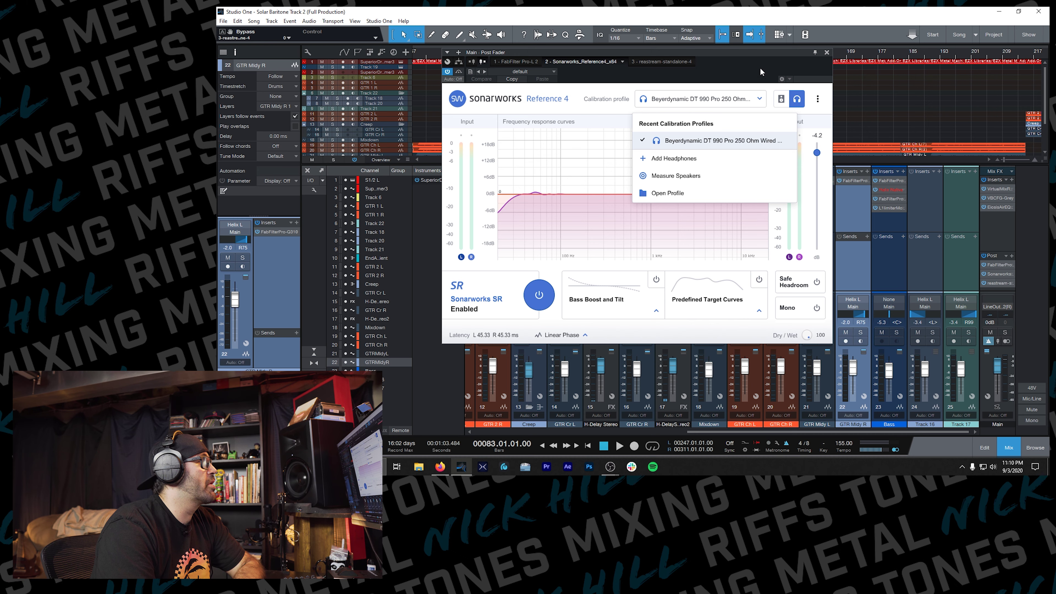
{"action": "left_click", "coordinate": [759, 66]}
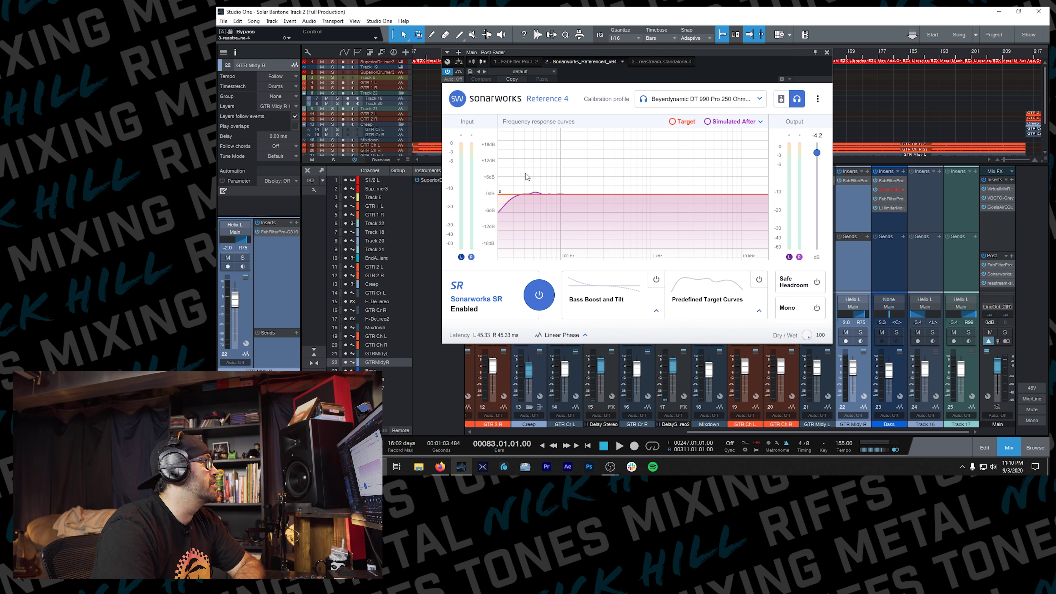
{"action": "left_click", "coordinate": [734, 122]}
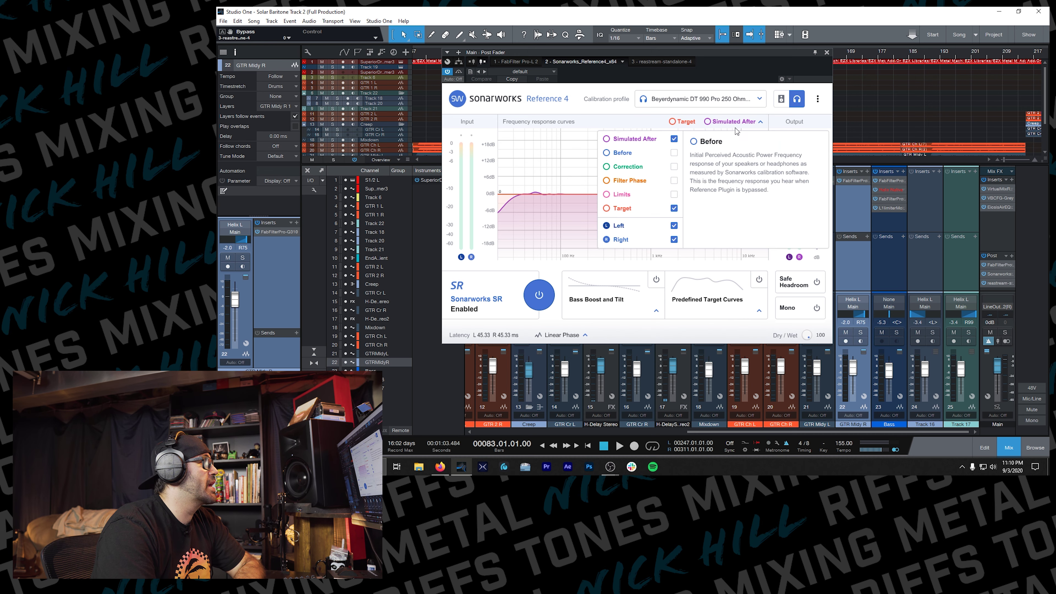
Toggle the SR calibration off and on twice to compare, leaving it enabled.
{"action": "left_click", "coordinate": [539, 296]}
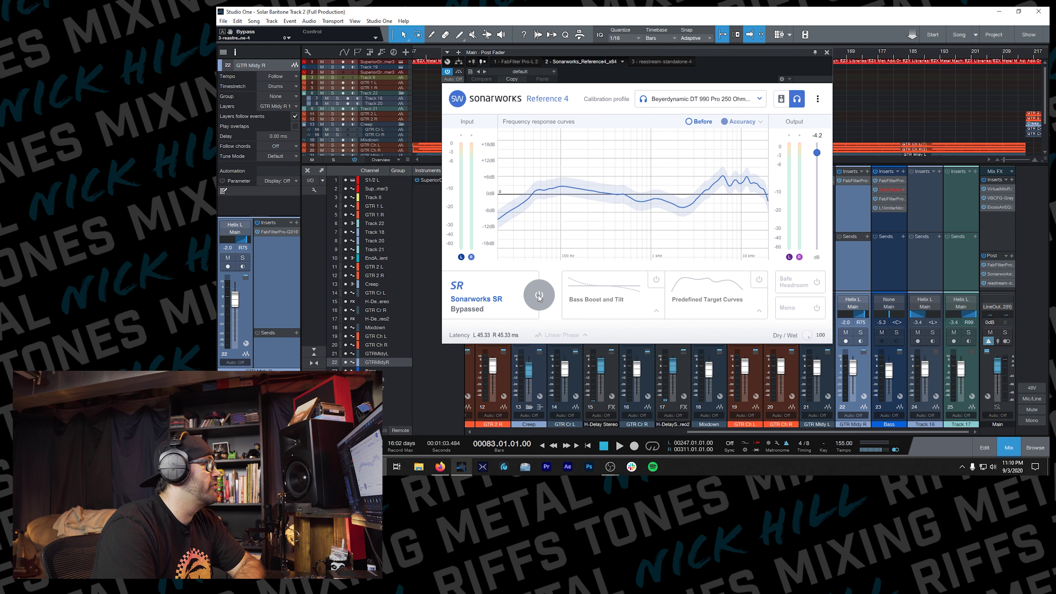
{"action": "left_click", "coordinate": [538, 296]}
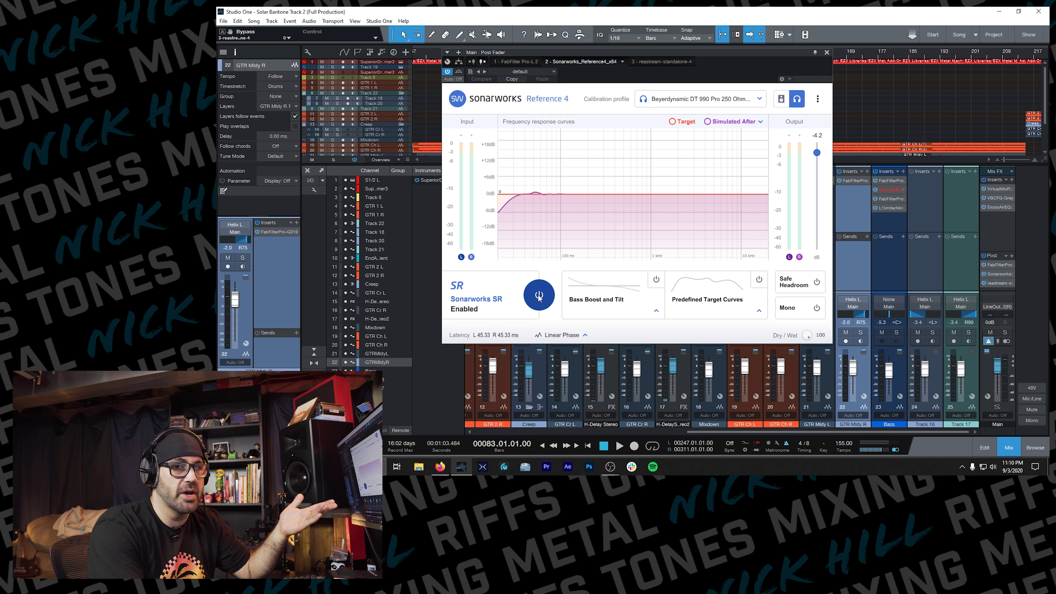
{"action": "left_click", "coordinate": [539, 295]}
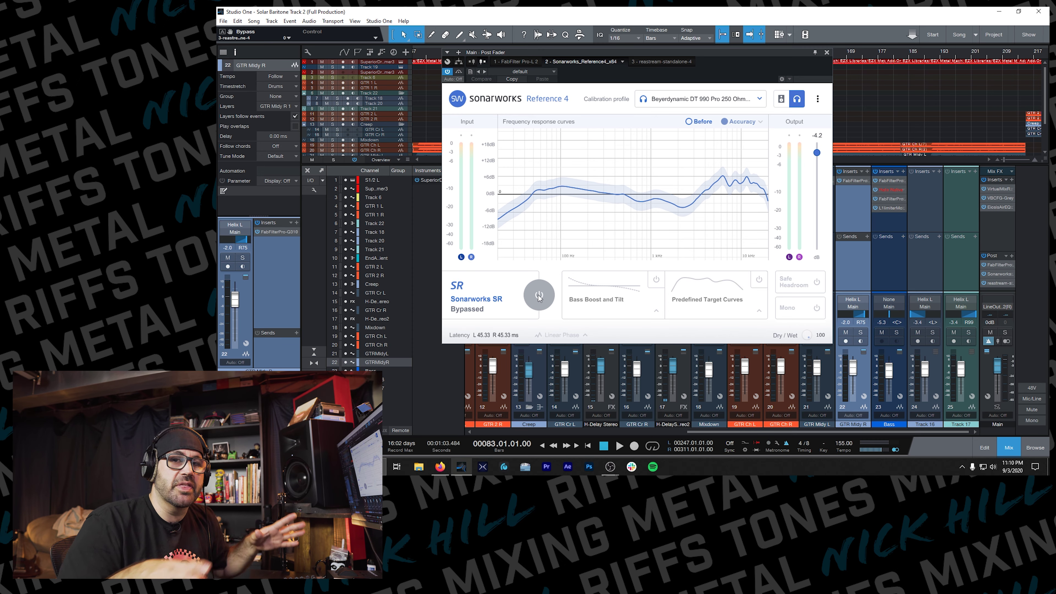
{"action": "left_click", "coordinate": [539, 295]}
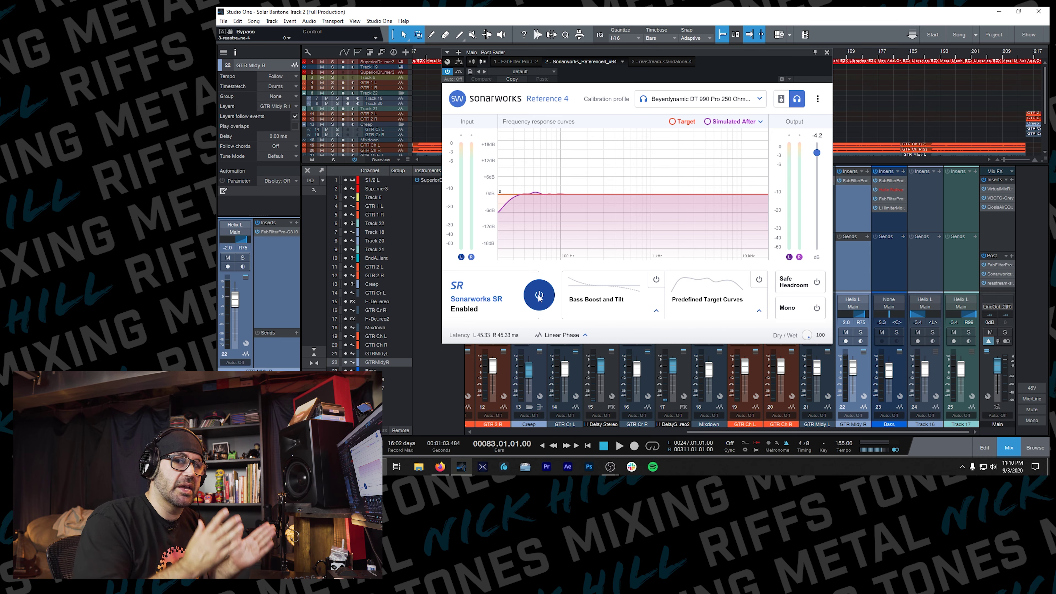
{"action": "left_click_drag", "start_coordinate": [623, 52], "coordinate": [648, 61]}
{"action": "left_click", "coordinate": [784, 108]}
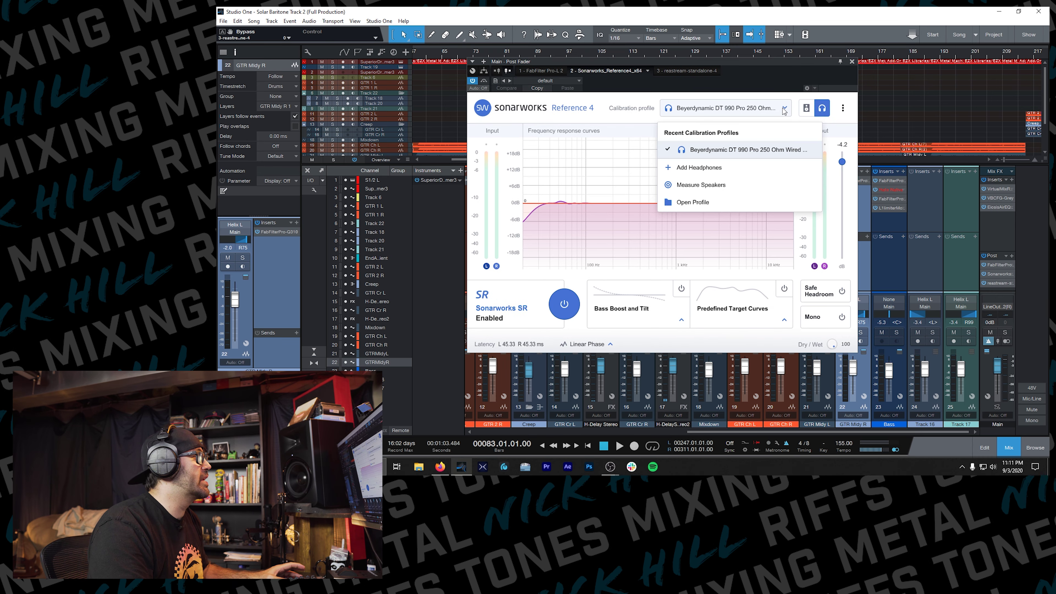
Dismiss the Systemwide notice and open the Sonarworks Systemwide window from the system tray.
{"action": "left_click", "coordinate": [687, 173]}
{"action": "left_click", "coordinate": [714, 257]}
{"action": "left_click", "coordinate": [961, 467]}
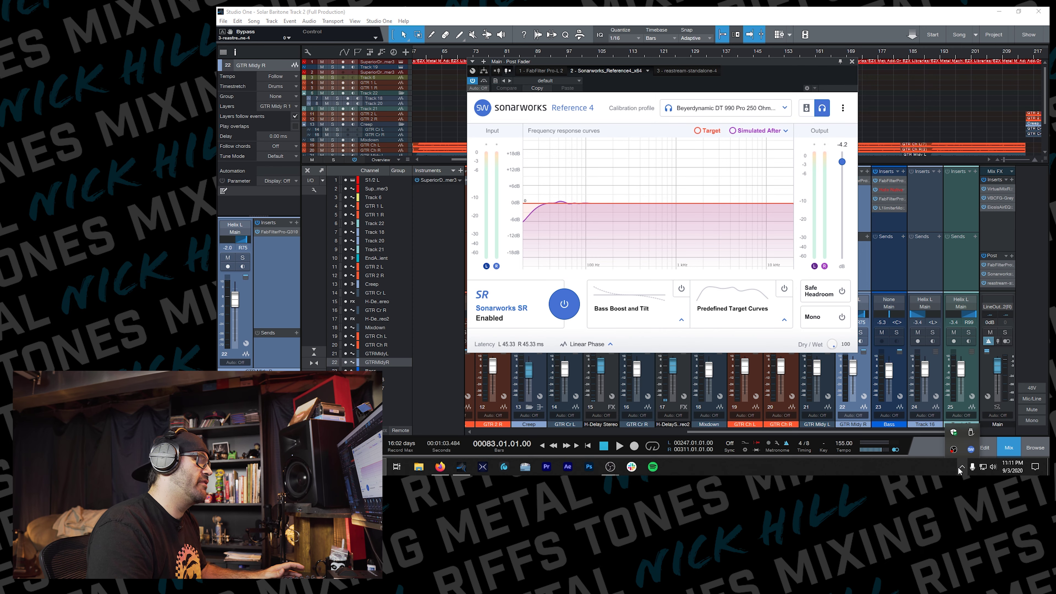
{"action": "left_click", "coordinate": [964, 448]}
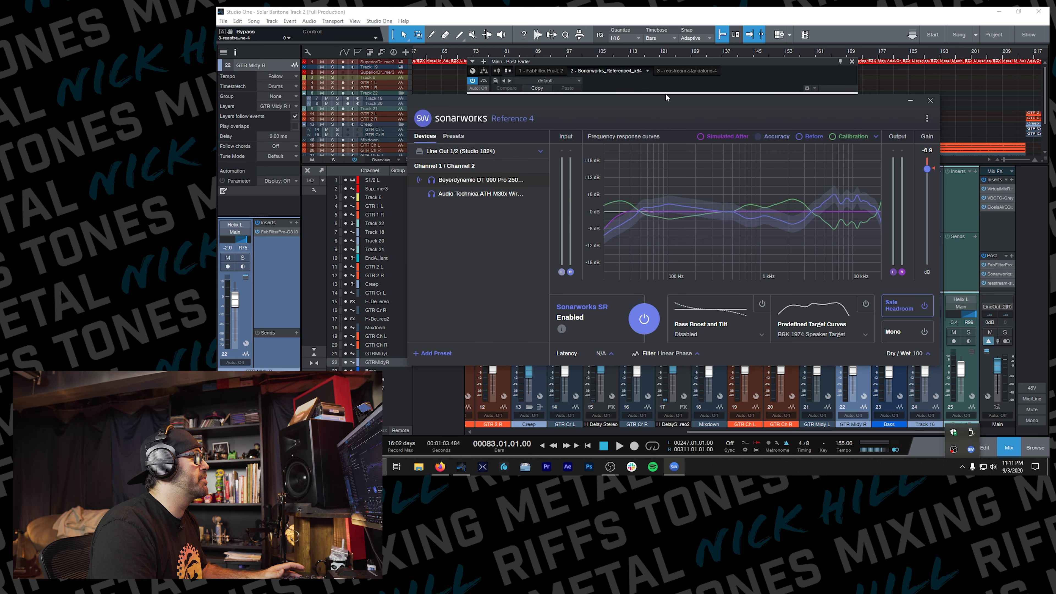
{"action": "left_click_drag", "start_coordinate": [670, 109], "coordinate": [656, 101]}
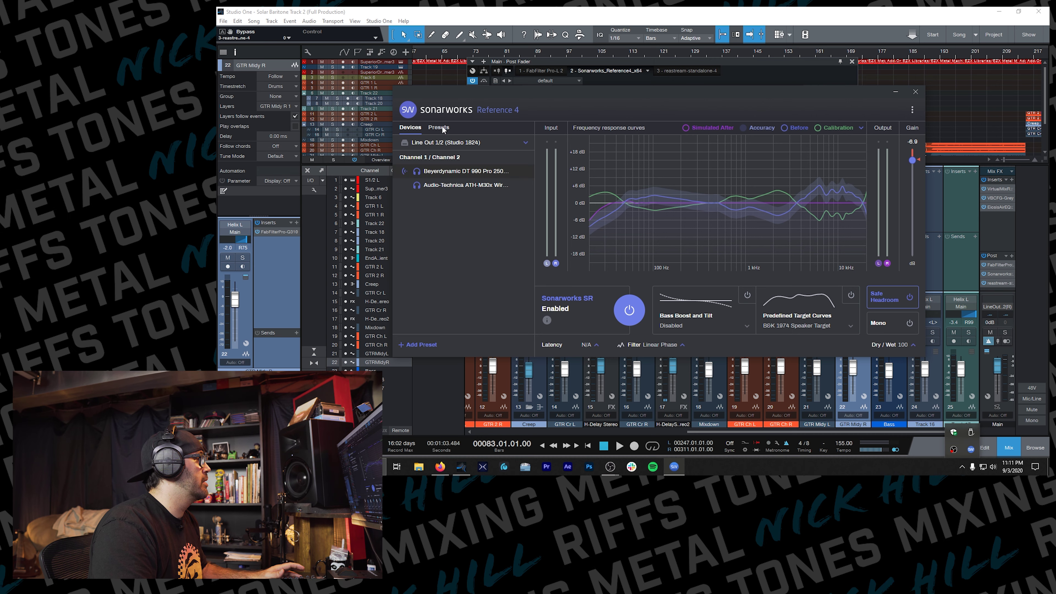
Start a new preset and begin adding a headphone model calibration profile.
{"action": "left_click", "coordinate": [442, 128]}
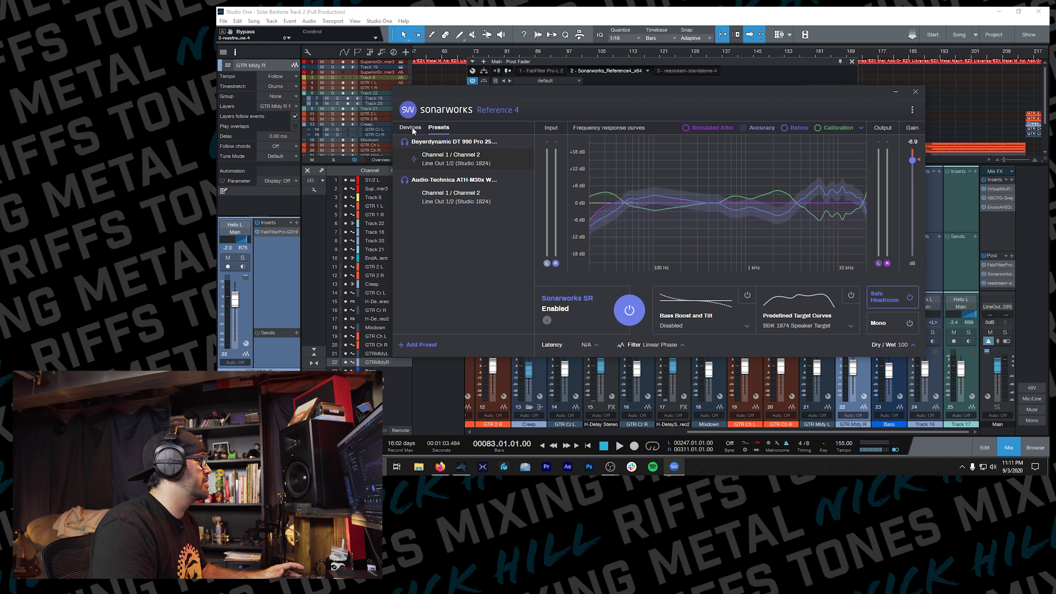
{"action": "left_click", "coordinate": [432, 345]}
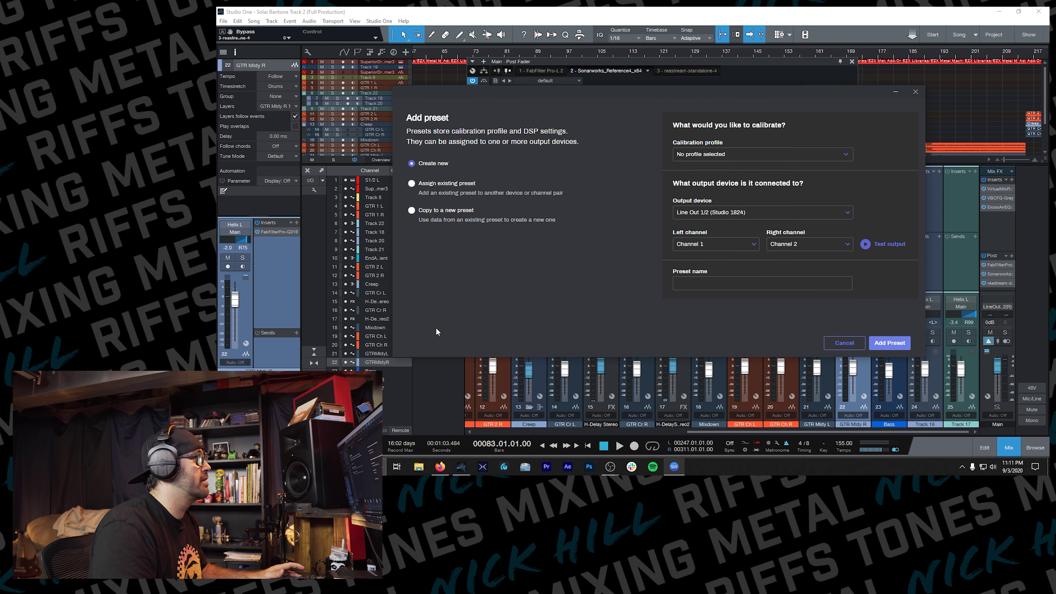
{"action": "left_click", "coordinate": [744, 154]}
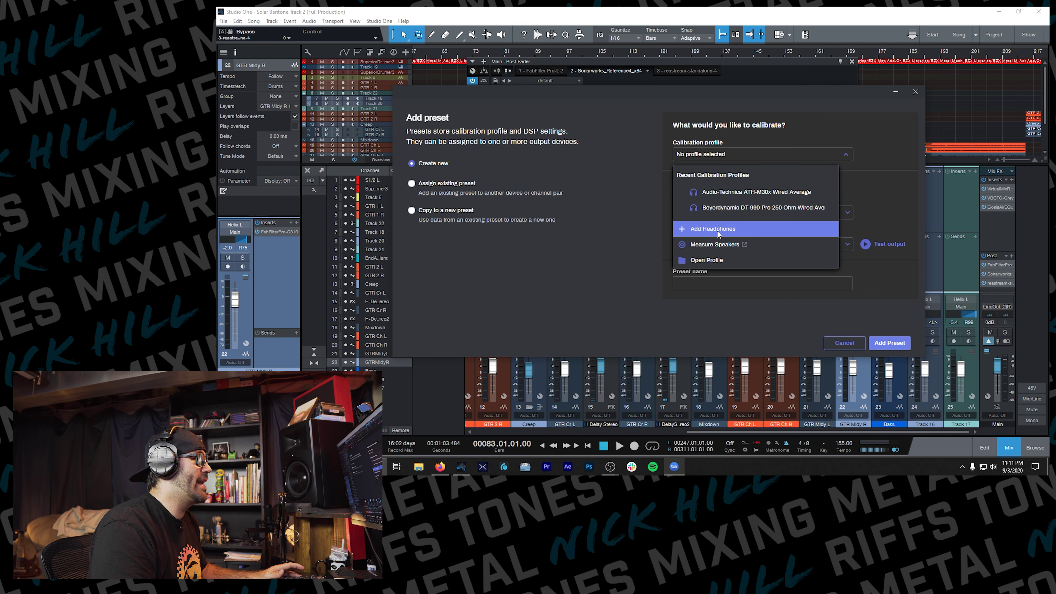
{"action": "left_click", "coordinate": [716, 230]}
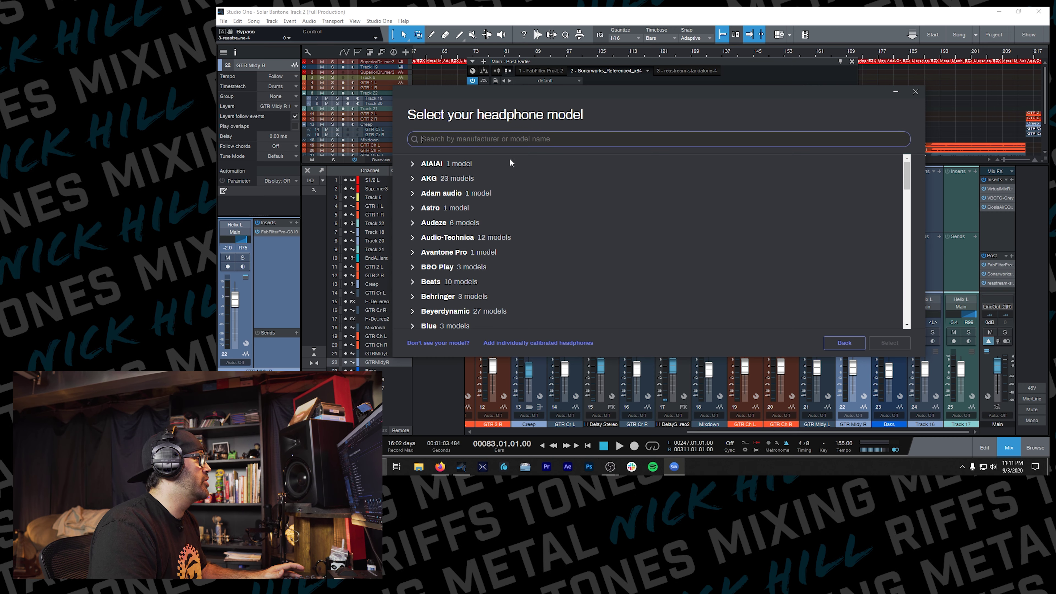
Choose Sony MDR-7506 Wired Average and add it as a preset on Line Out 1/2.
{"action": "scroll", "coordinate": [576, 245], "scroll_direction": "down", "scroll_amount": 10}
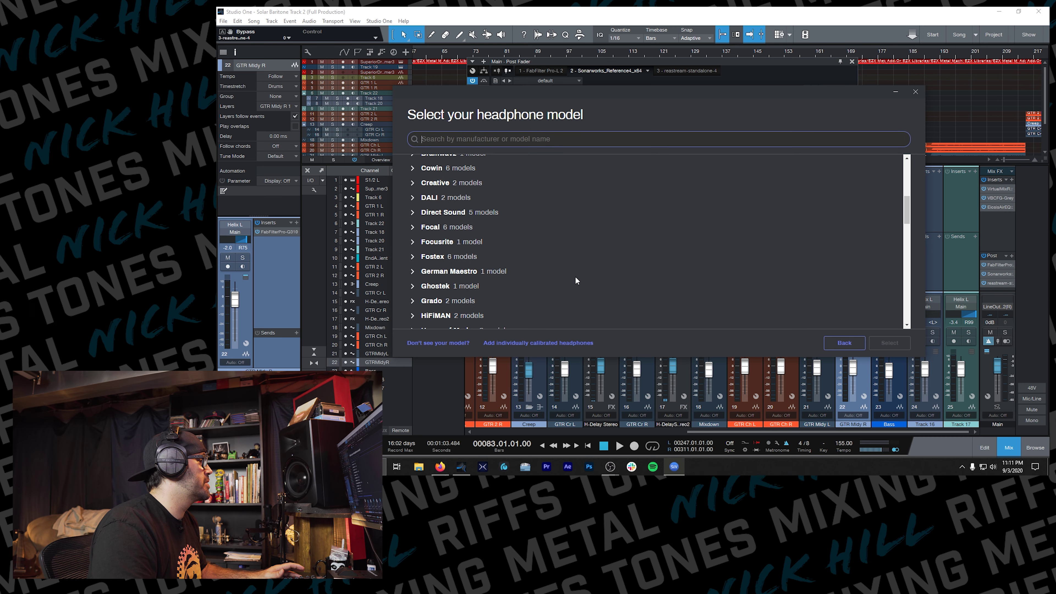
{"action": "scroll", "coordinate": [576, 280], "scroll_direction": "down", "scroll_amount": 15}
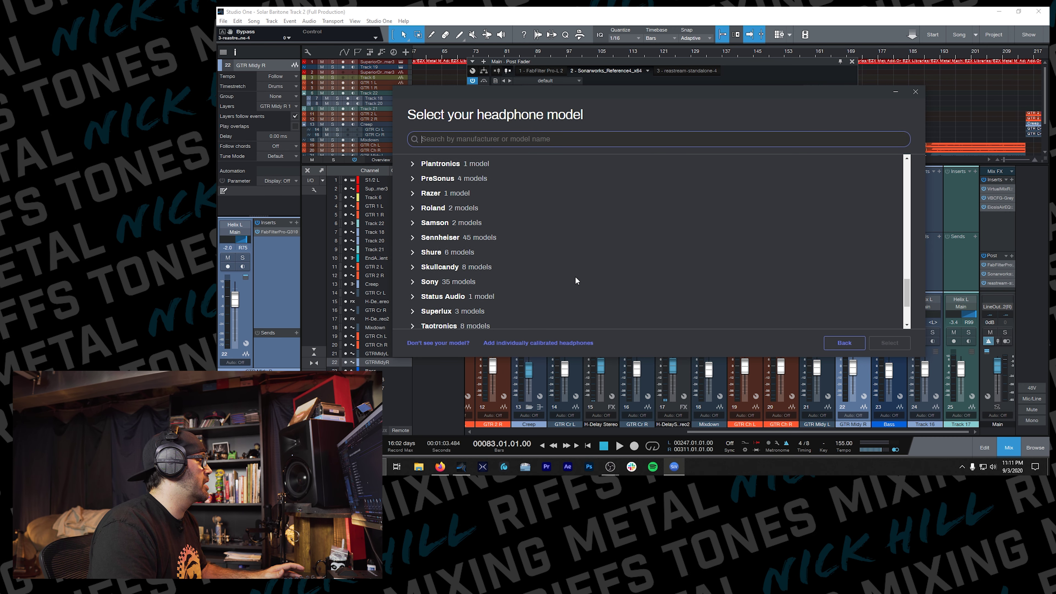
{"action": "left_click", "coordinate": [419, 240]}
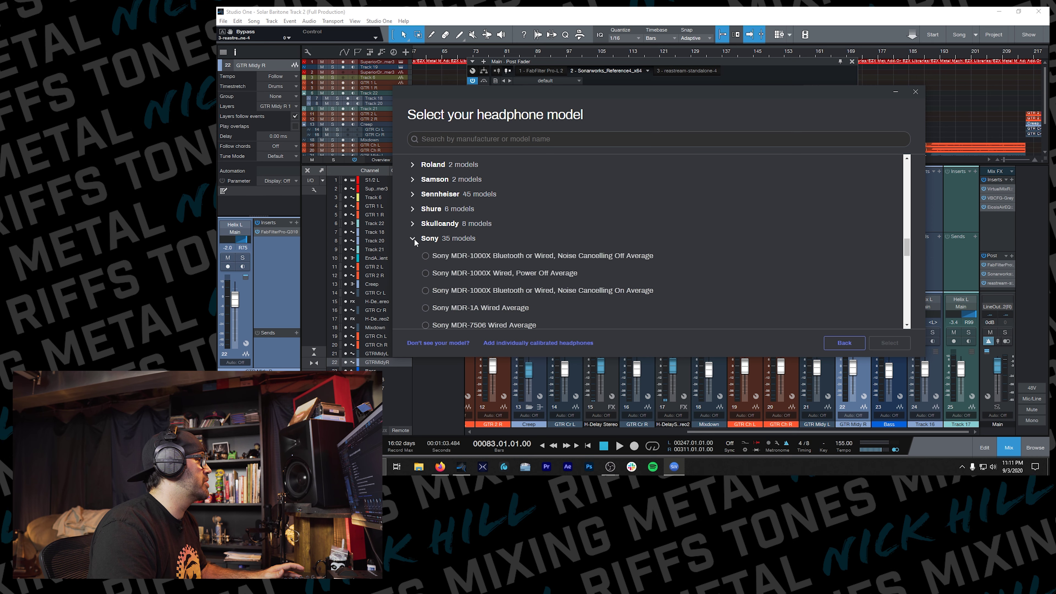
{"action": "scroll", "coordinate": [634, 246], "scroll_direction": "down", "scroll_amount": 4}
{"action": "scroll", "coordinate": [634, 247], "scroll_direction": "down", "scroll_amount": 1}
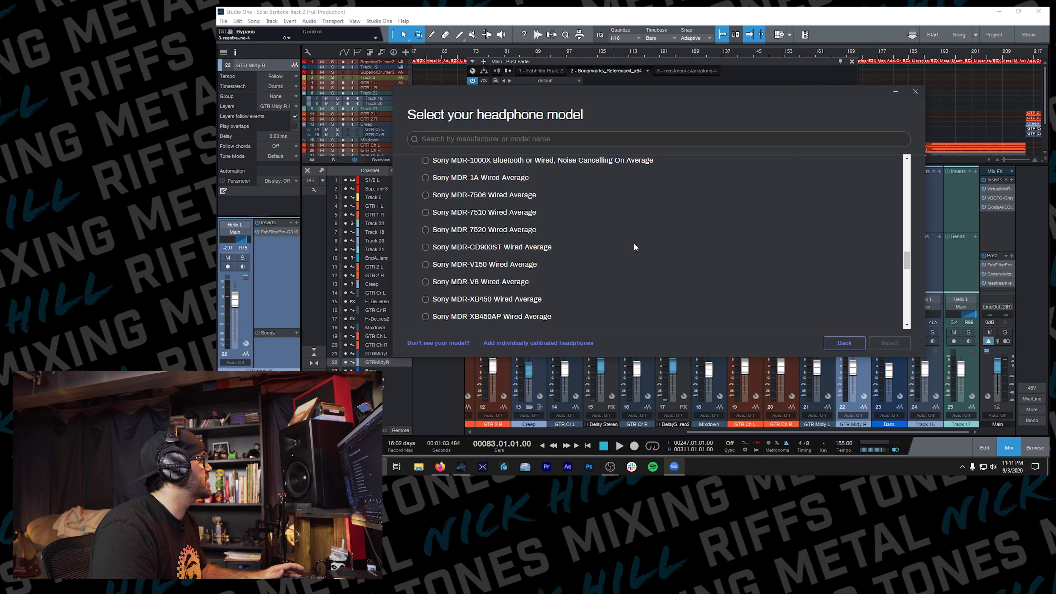
{"action": "left_click", "coordinate": [425, 195]}
{"action": "left_click", "coordinate": [895, 344]}
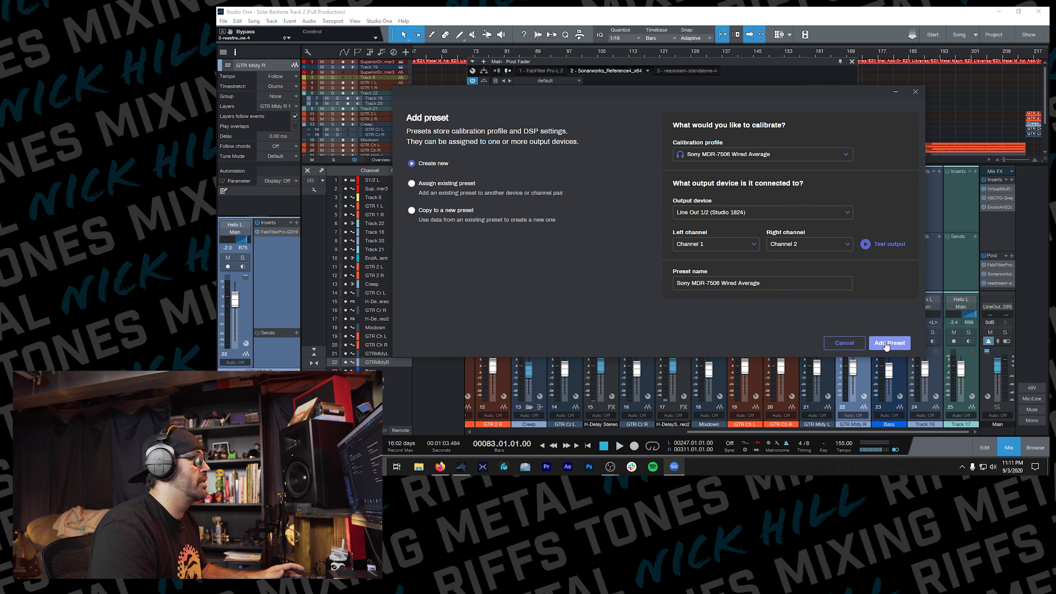
{"action": "left_click", "coordinate": [886, 344]}
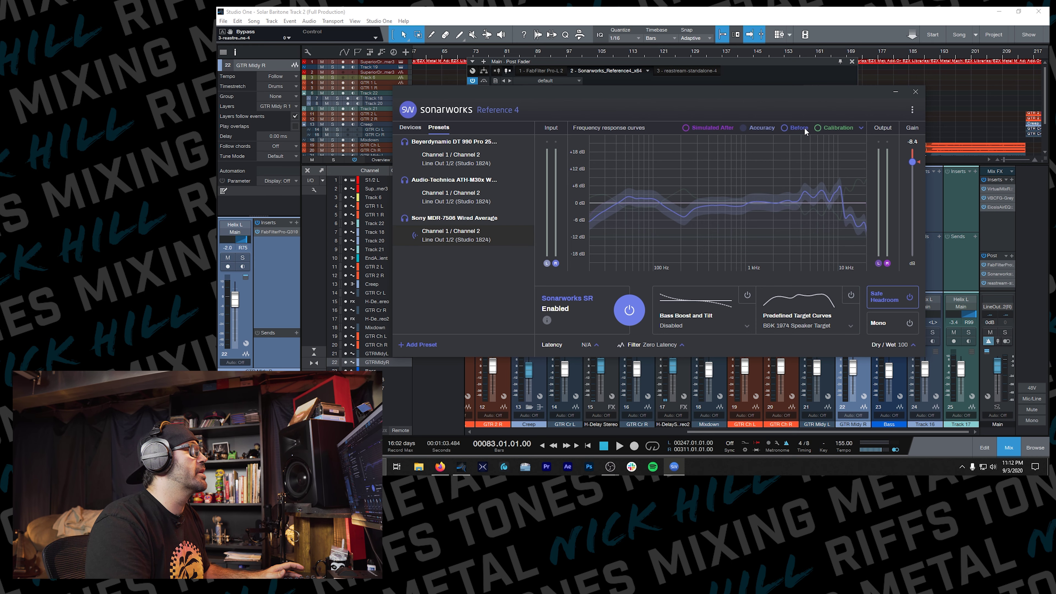
Select the Beyerdynamic DT 990 Pro preset in the Presets list.
{"action": "mouse_move", "coordinate": [830, 123]}
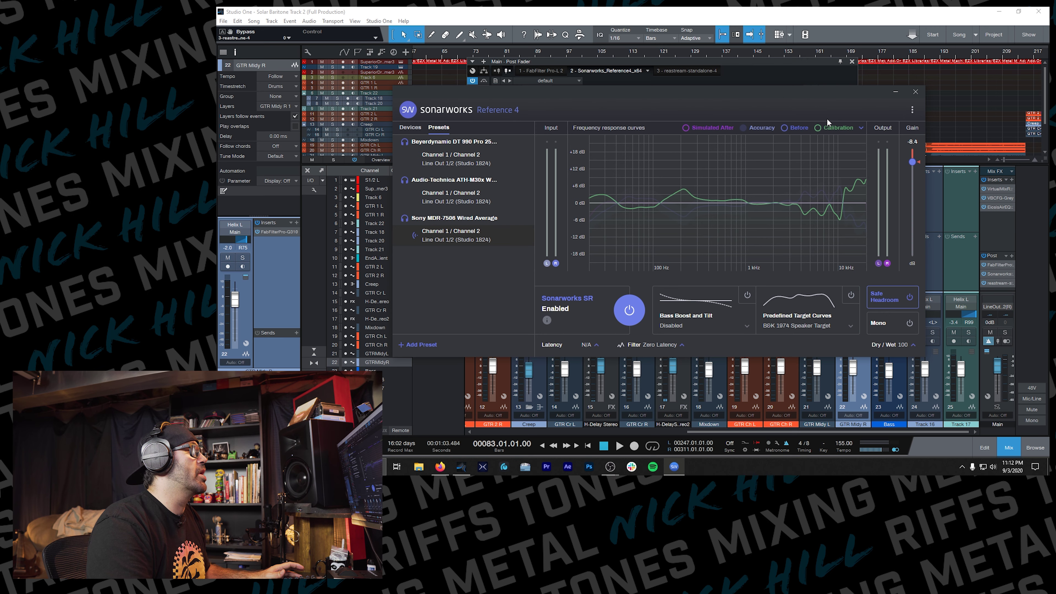
{"action": "mouse_move", "coordinate": [699, 131]}
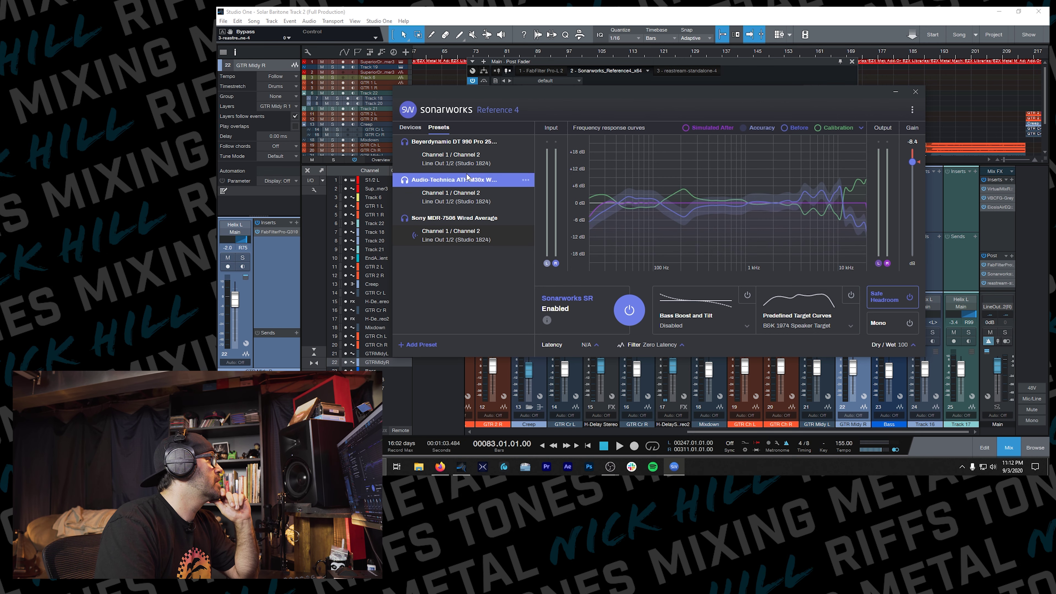
{"action": "left_click", "coordinate": [467, 163]}
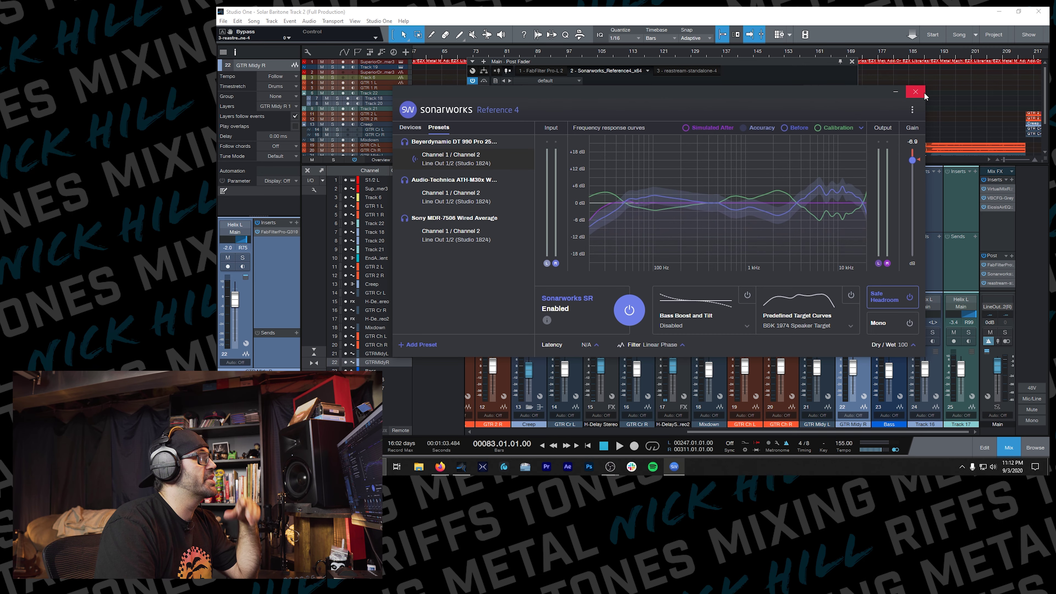
Close the Systemwide window and load the Beyerdynamic DT 990 Pro 250 Ohm profile into the plugin.
{"action": "left_click", "coordinate": [915, 92]}
{"action": "left_click", "coordinate": [735, 110]}
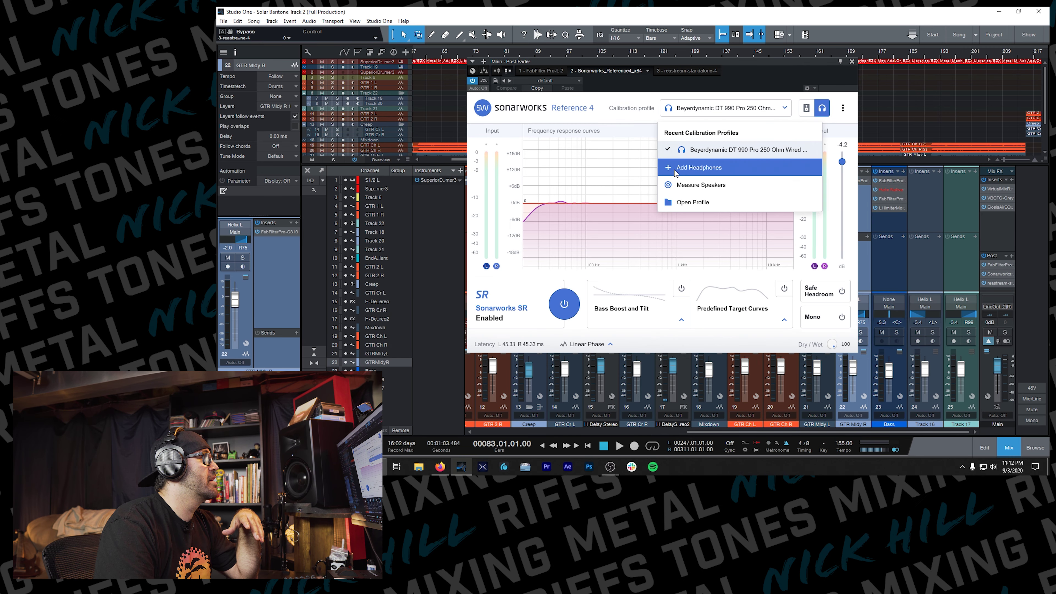
{"action": "left_click", "coordinate": [700, 204]}
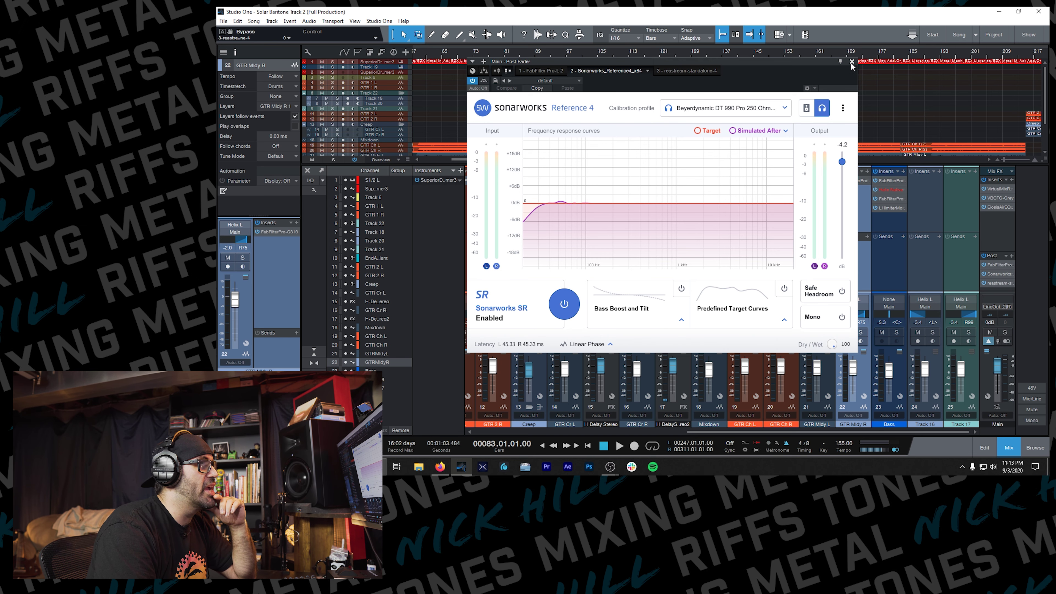
Check the FabFilter Pro-L 2 and ReaStream inserts, returning to the Sonarworks plugin view.
{"action": "left_click", "coordinate": [553, 72]}
{"action": "left_click", "coordinate": [602, 72]}
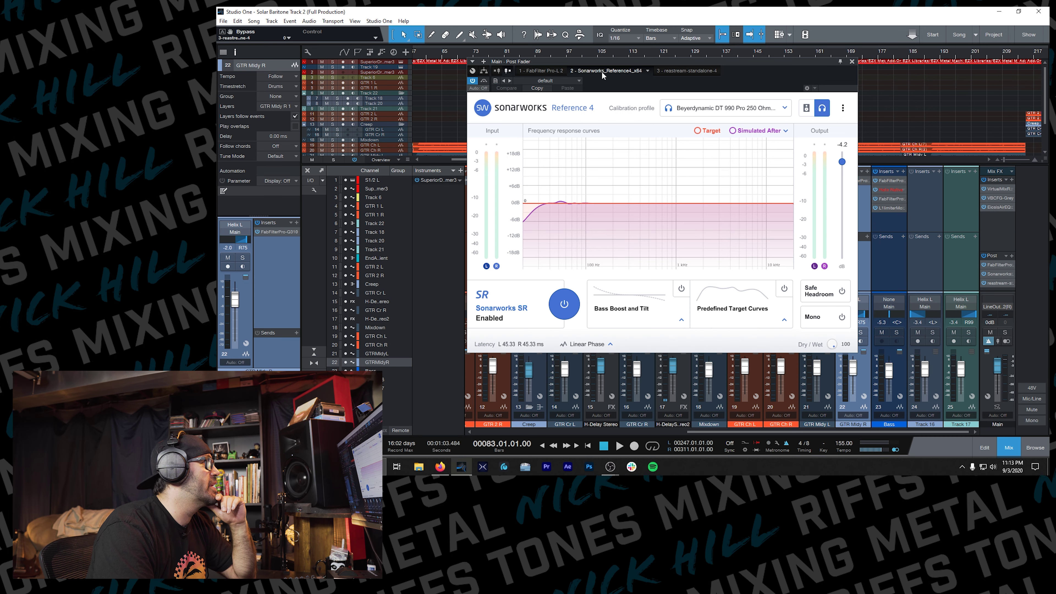
{"action": "left_click", "coordinate": [699, 71]}
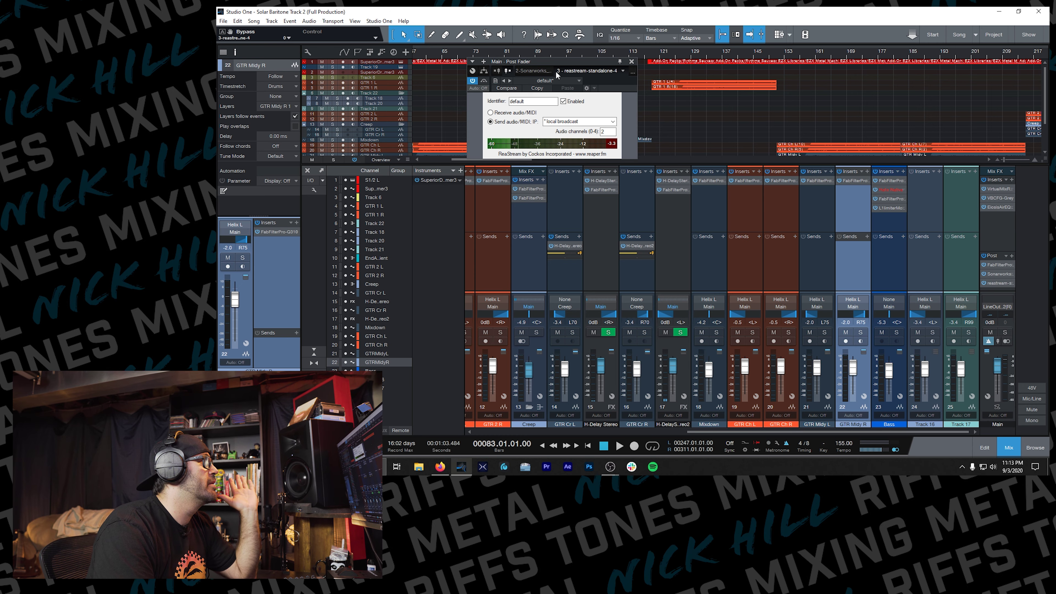
{"action": "left_click", "coordinate": [601, 71]}
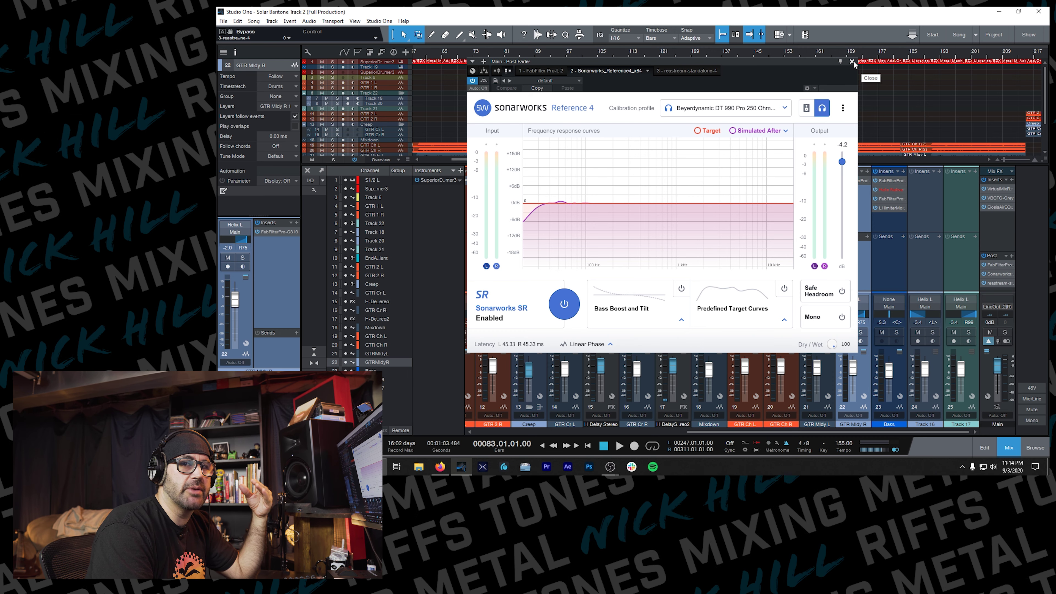
Close the plugin, play from bar 83, restart playback, and reopen the Main bus Sonarworks insert.
{"action": "left_click", "coordinate": [851, 62]}
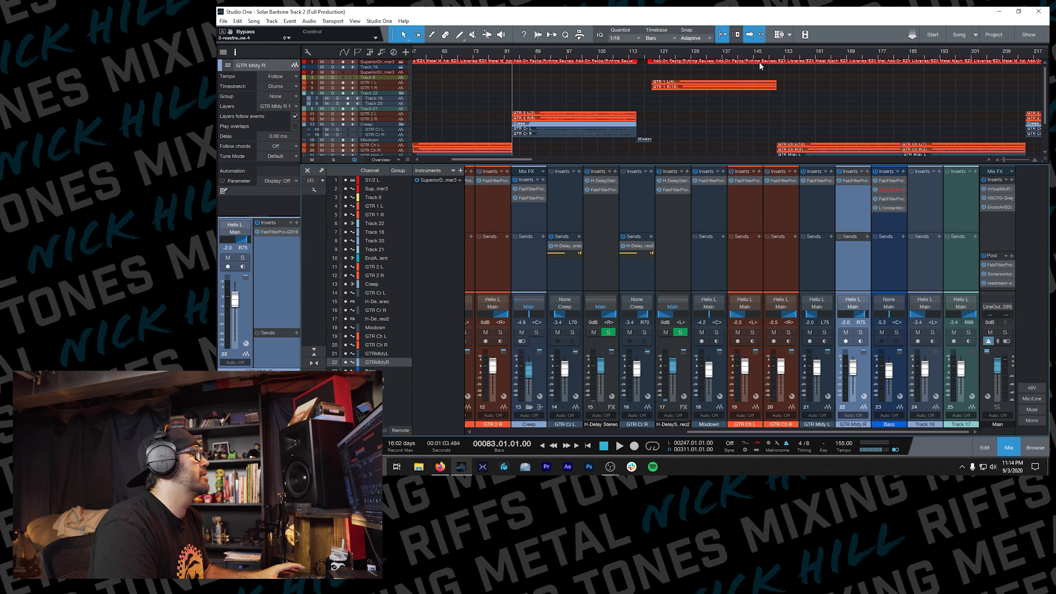
{"action": "key", "text": "space"}
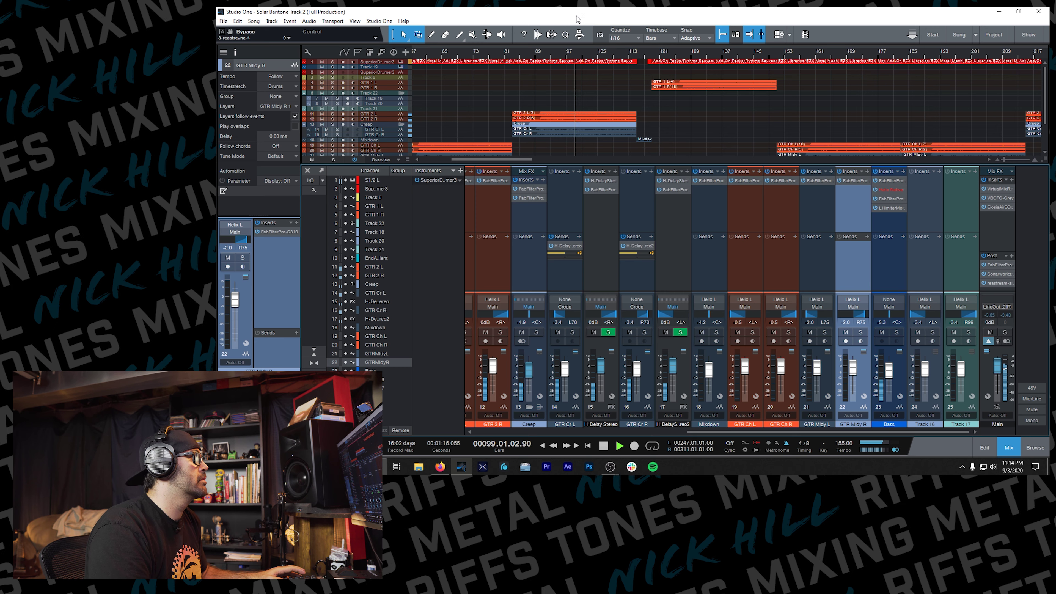
{"action": "key", "text": "space"}
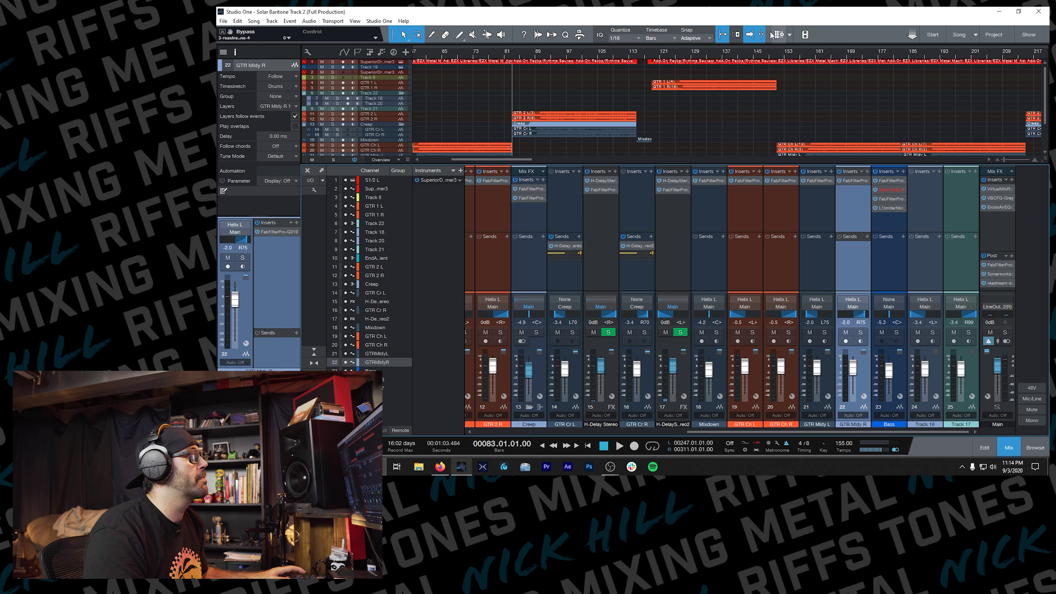
{"action": "key", "text": "space"}
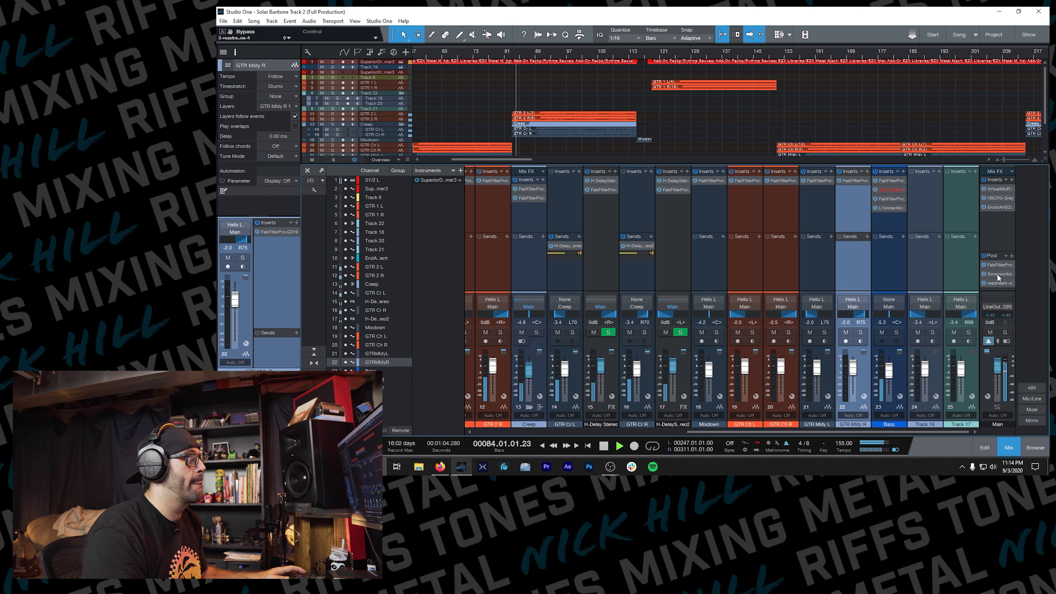
{"action": "left_click", "coordinate": [997, 274]}
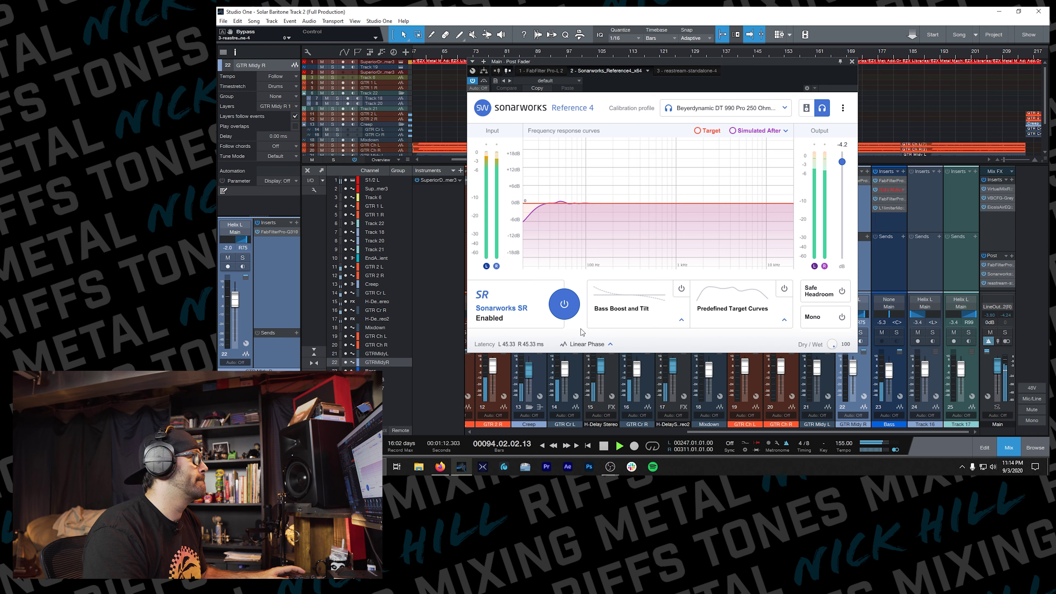
Bypass and re-enable SR correction, stop playback, then bypass the calibration again.
{"action": "left_click", "coordinate": [564, 303]}
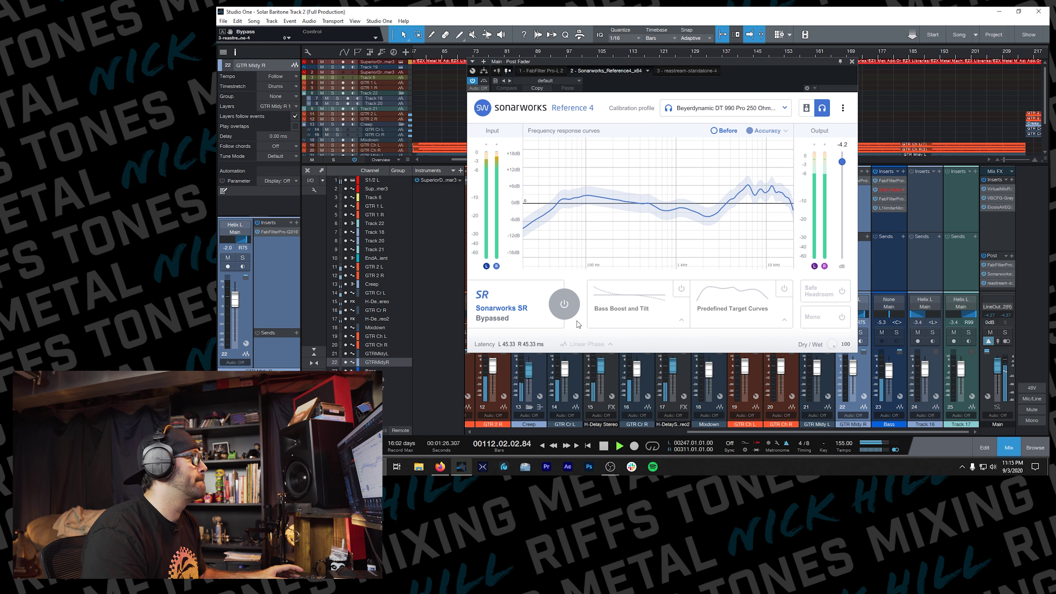
{"action": "left_click", "coordinate": [570, 309]}
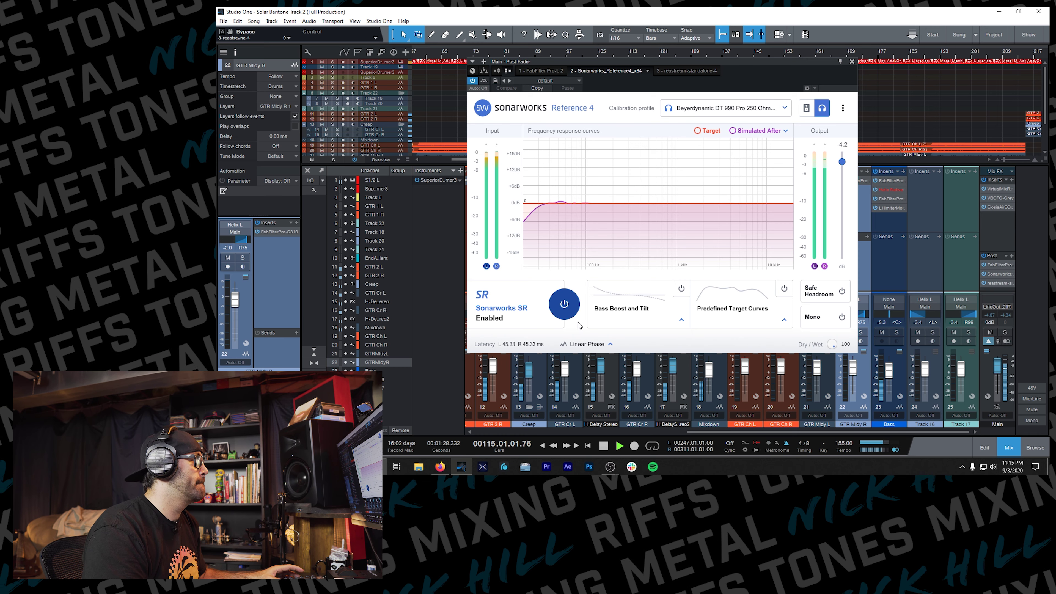
{"action": "key", "text": "space"}
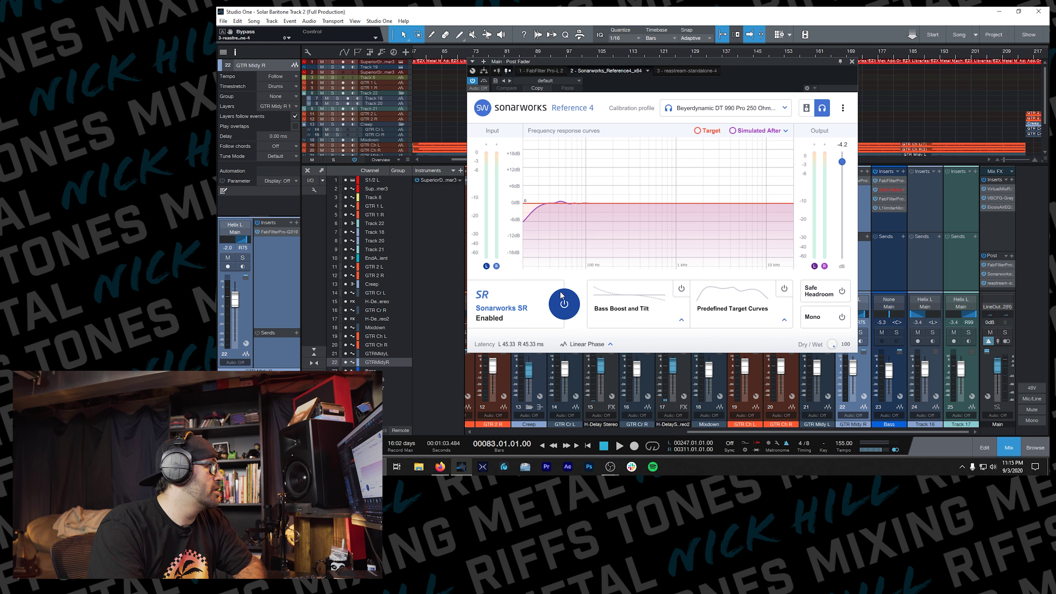
{"action": "left_click", "coordinate": [564, 304]}
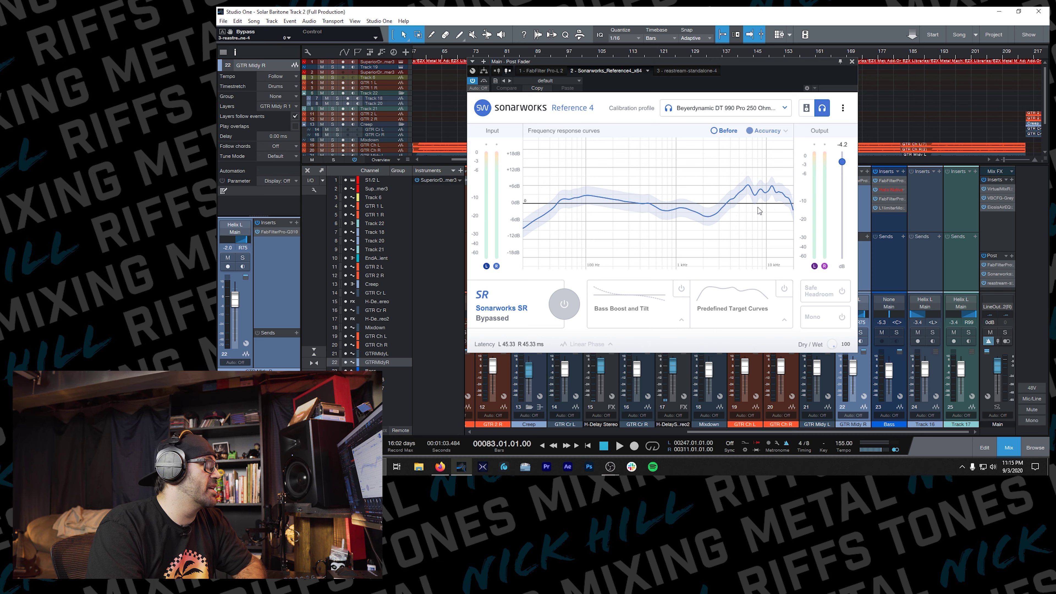
{"action": "left_click", "coordinate": [564, 305]}
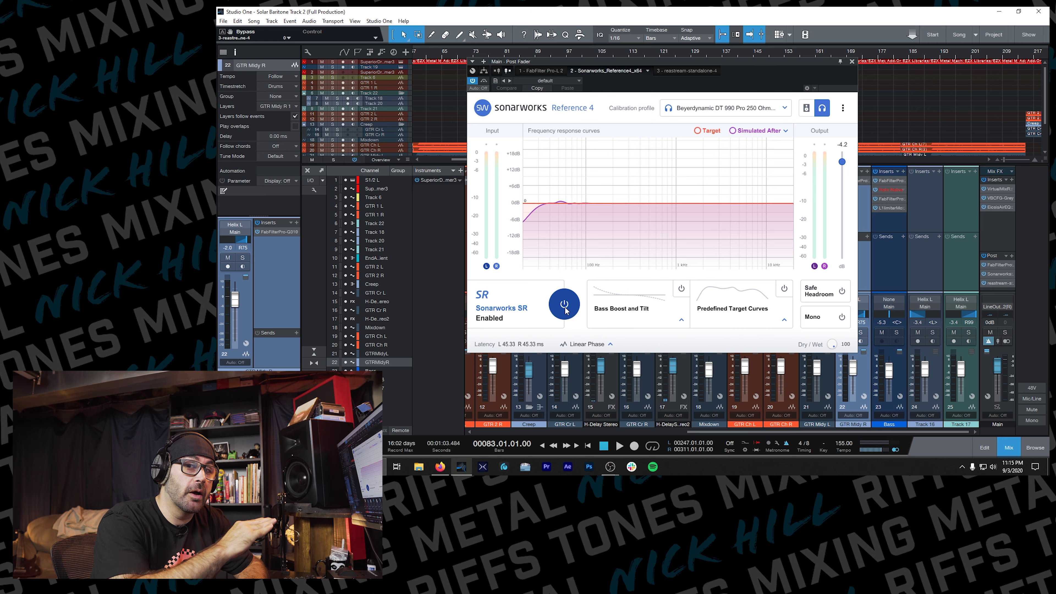
{"action": "left_click_drag", "start_coordinate": [714, 61], "coordinate": [720, 67]}
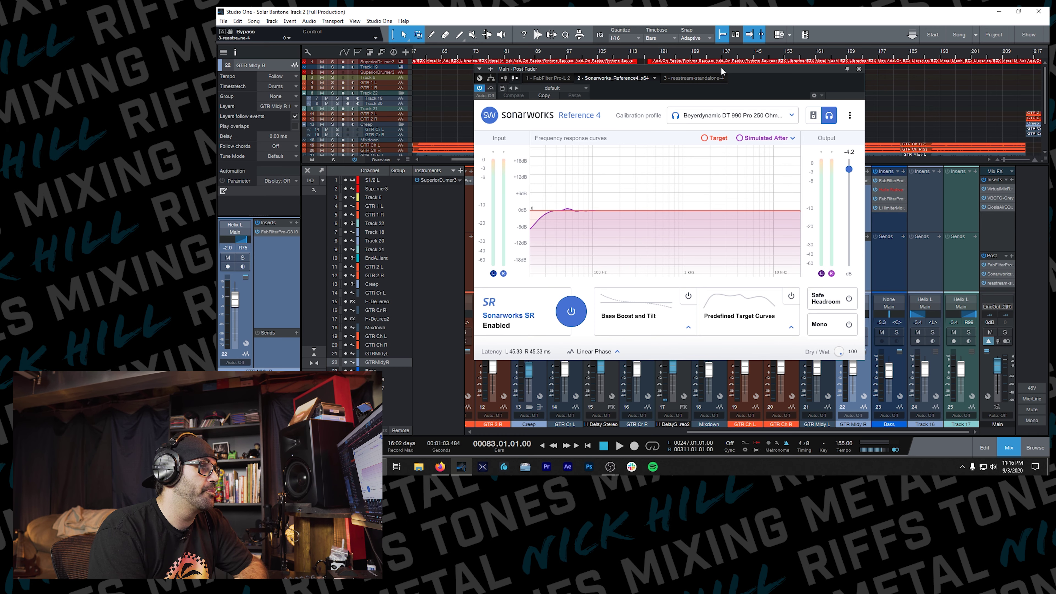
{"action": "left_click", "coordinate": [571, 311]}
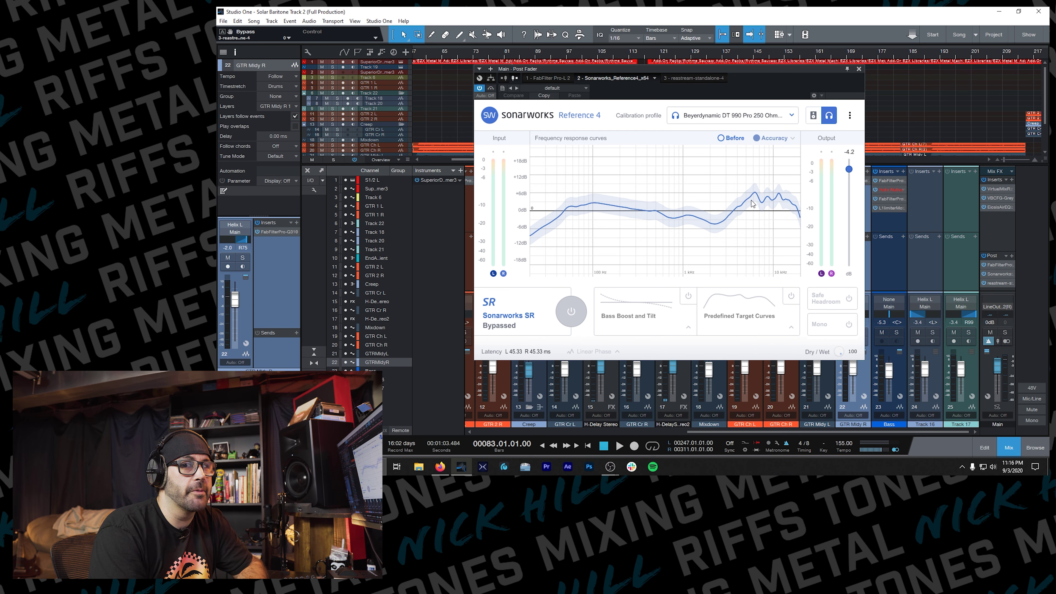
{"action": "left_click", "coordinate": [571, 312]}
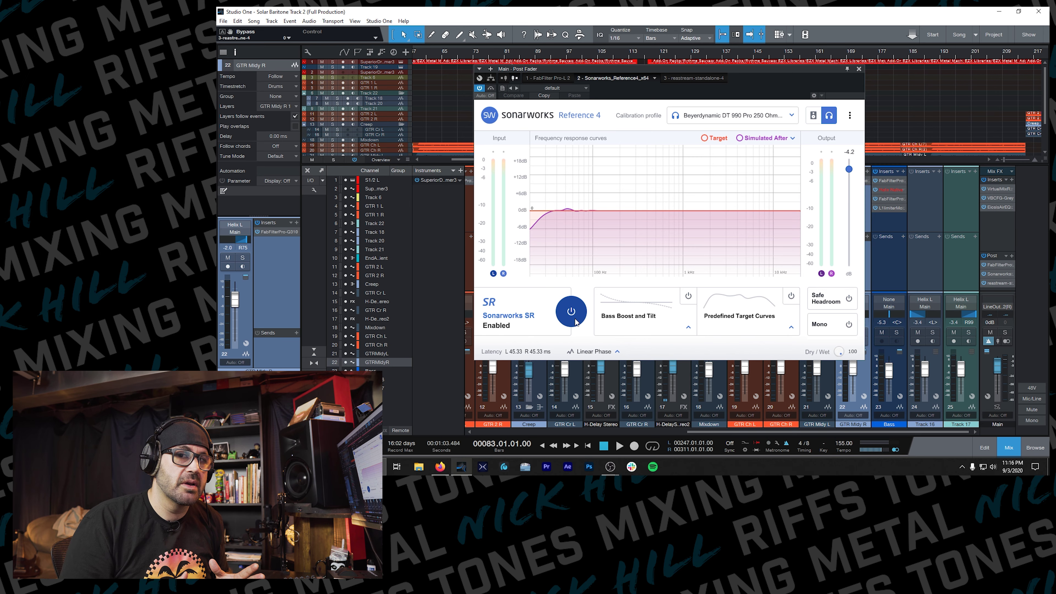